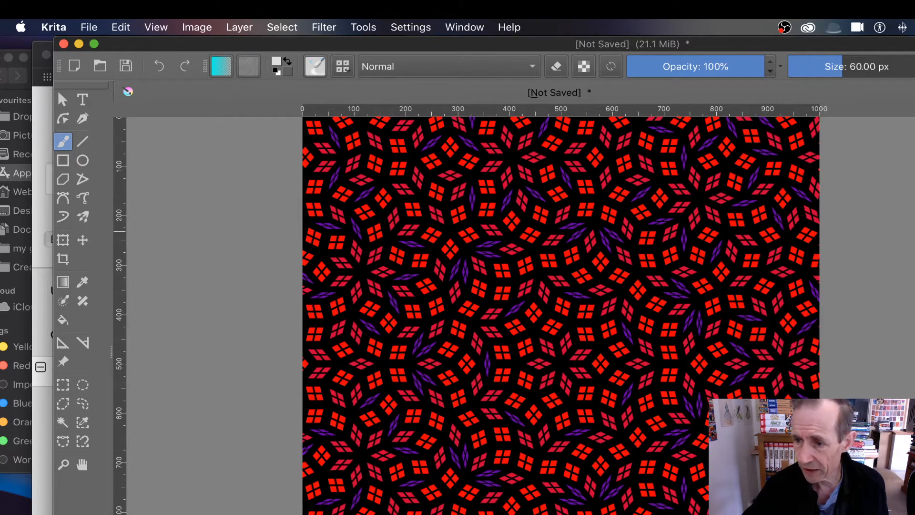
Step: Check the existing fill layer's Multigrid properties, and briefly show and hide the grid over the canvas
{"action": "key", "text": "F3"}
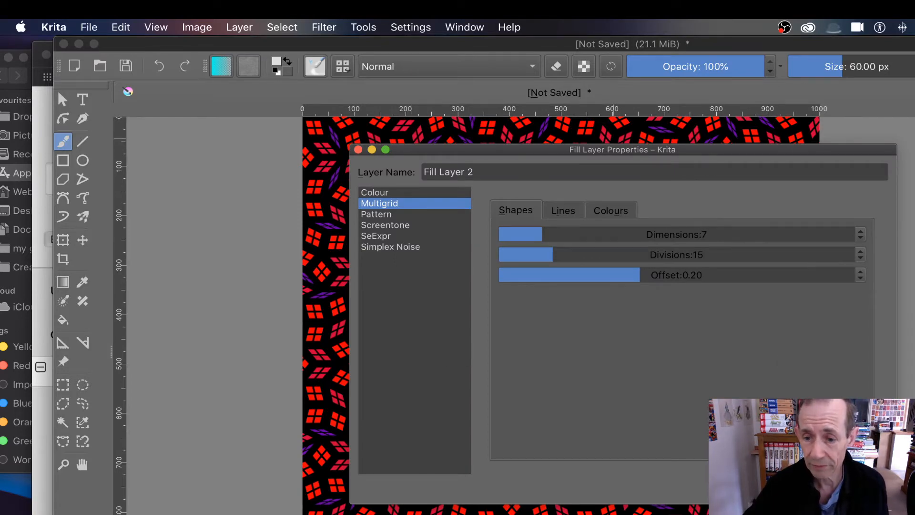
{"action": "key", "text": "Return"}
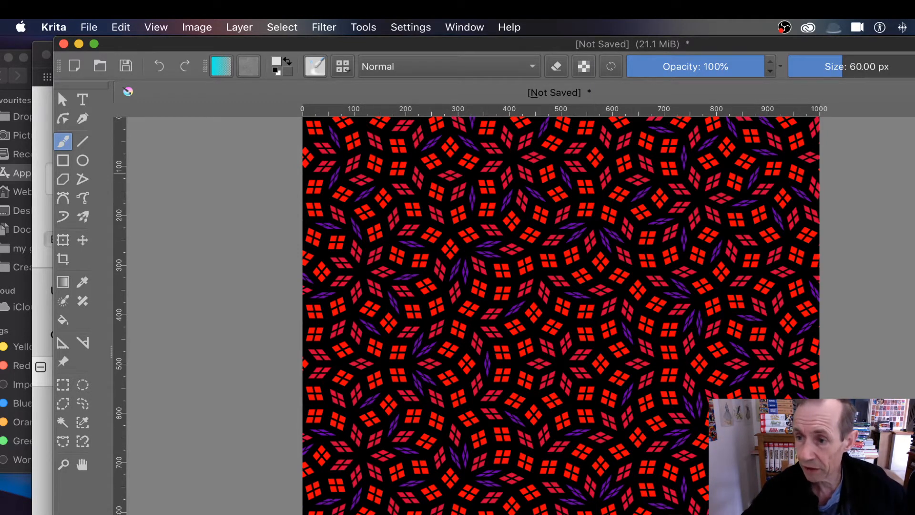
{"action": "key", "text": "super+shift+apostrophe"}
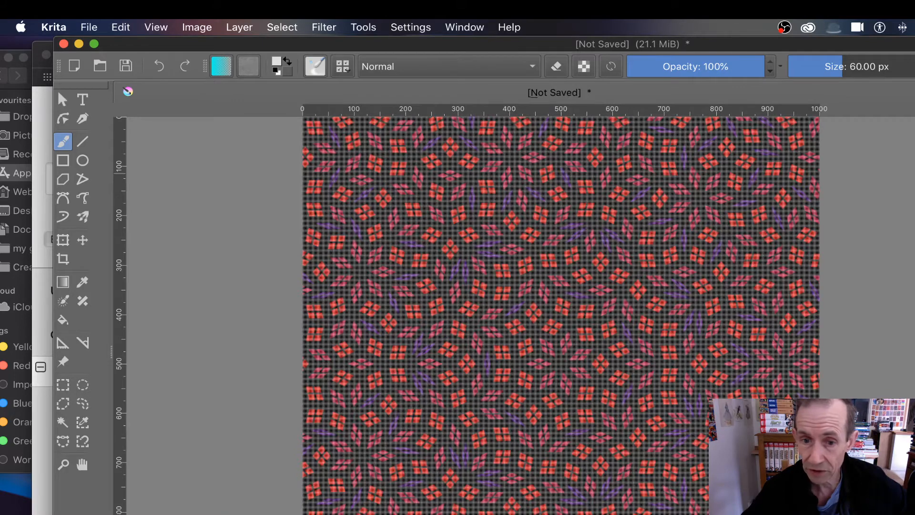
{"action": "key", "text": "super+shift+apostrophe"}
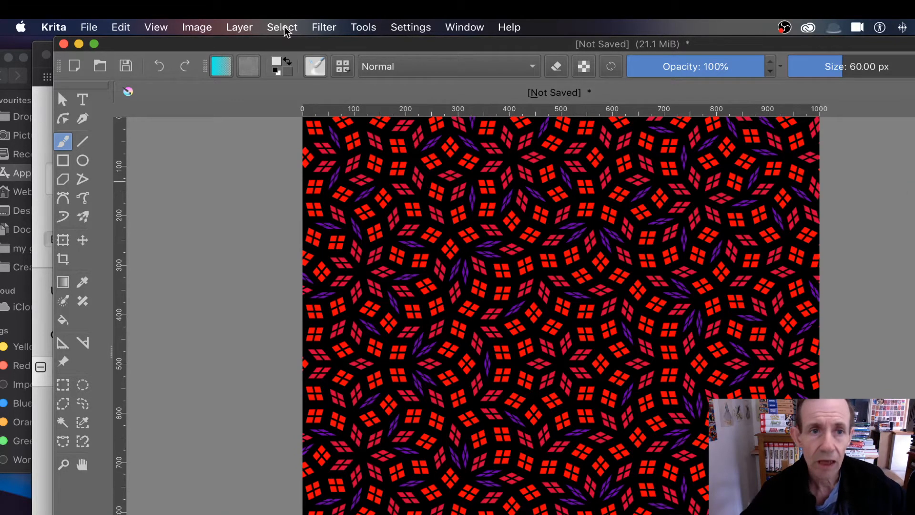
Step: Add a new fill layer and move its settings dialog aside so the canvas can be seen
{"action": "left_click", "coordinate": [241, 28]}
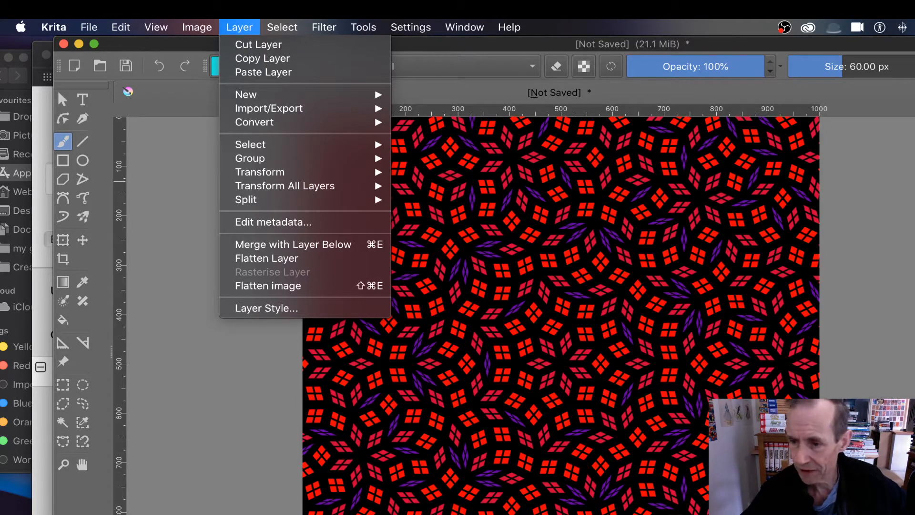
{"action": "key", "text": "Escape"}
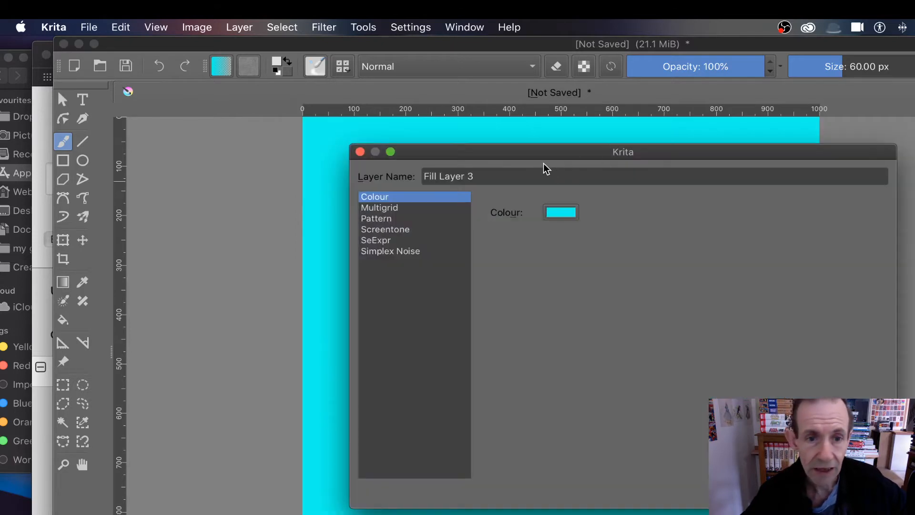
{"action": "left_click_drag", "start_coordinate": [530, 154], "coordinate": [745, 131]}
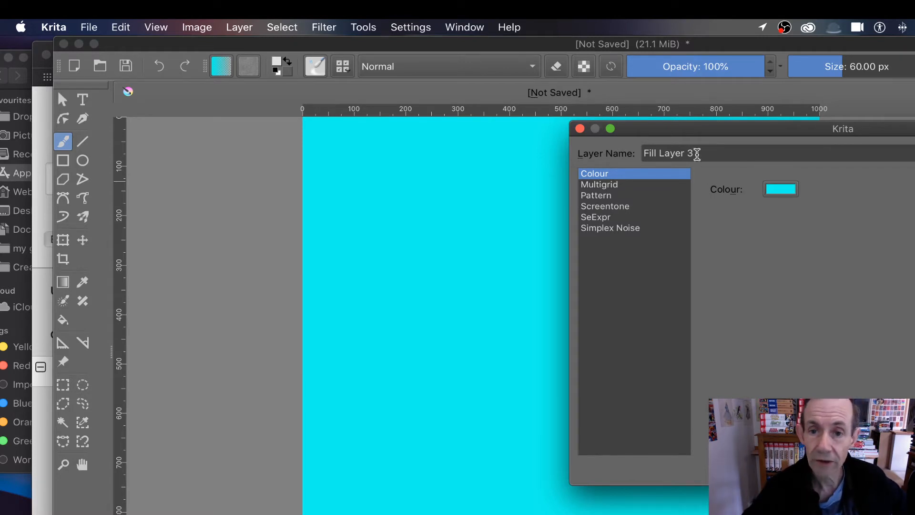
{"action": "left_click_drag", "start_coordinate": [697, 154], "coordinate": [591, 144]}
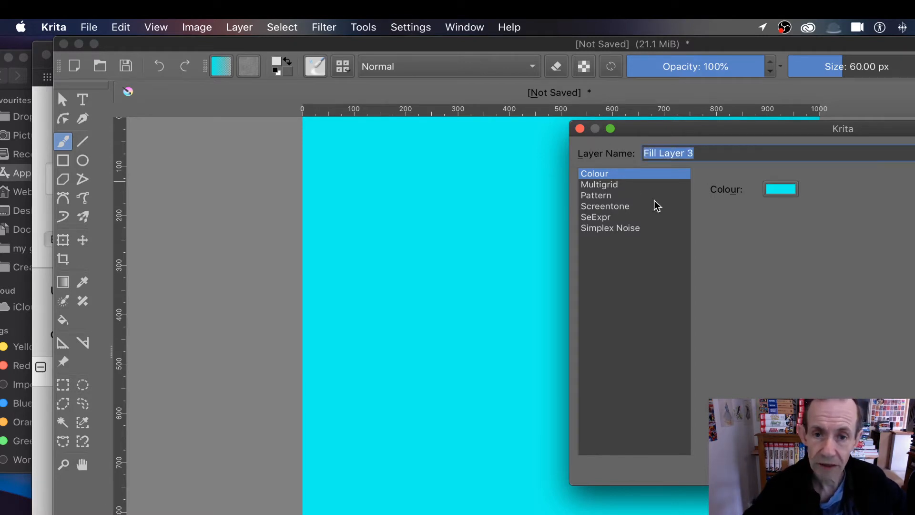
Step: Set the new fill layer's solid colour to Red
{"action": "left_click", "coordinate": [795, 197]}
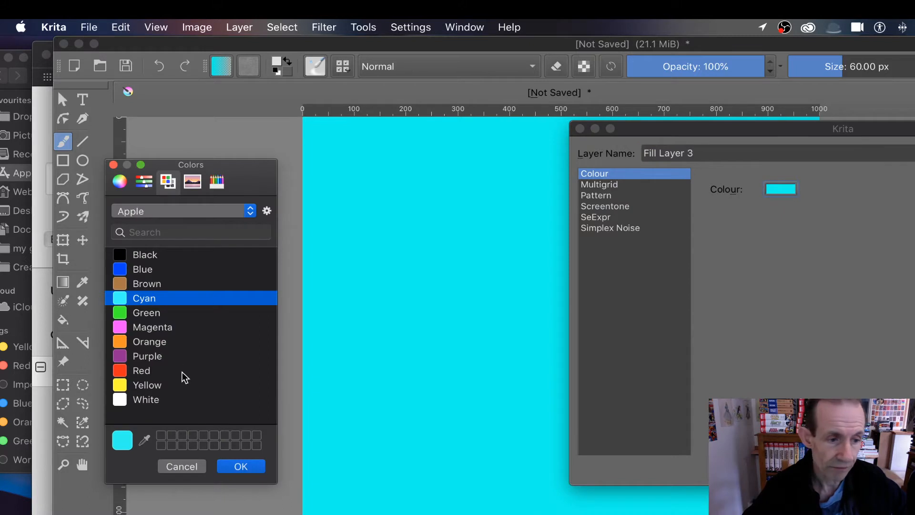
{"action": "left_click", "coordinate": [149, 371]}
{"action": "left_click", "coordinate": [240, 466]}
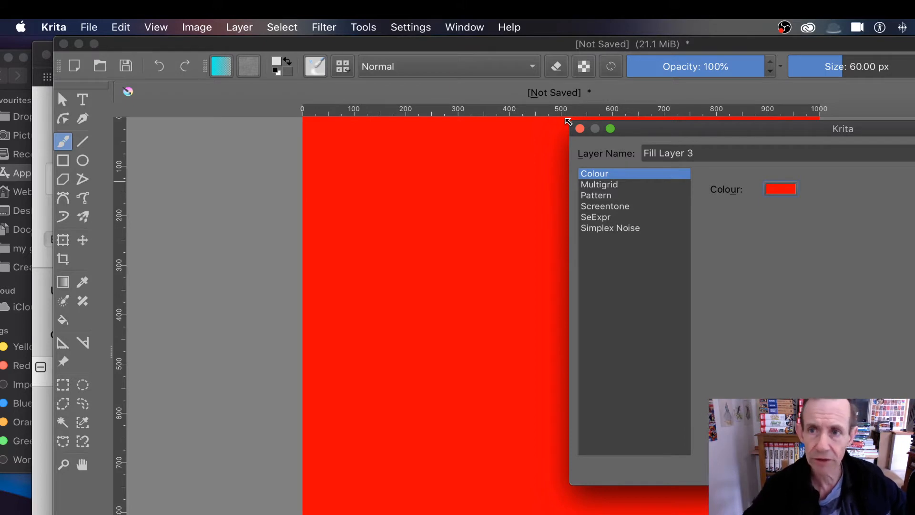
Step: Switch the new fill layer to the Multigrid generator and increase the pattern's dimensions and divisions moderately
{"action": "left_click", "coordinate": [615, 184]}
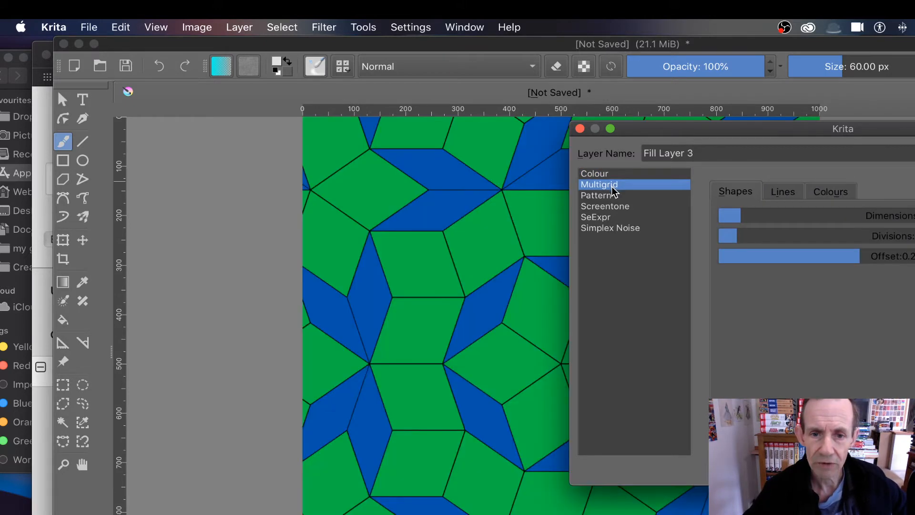
{"action": "left_click_drag", "start_coordinate": [645, 128], "coordinate": [743, 133]}
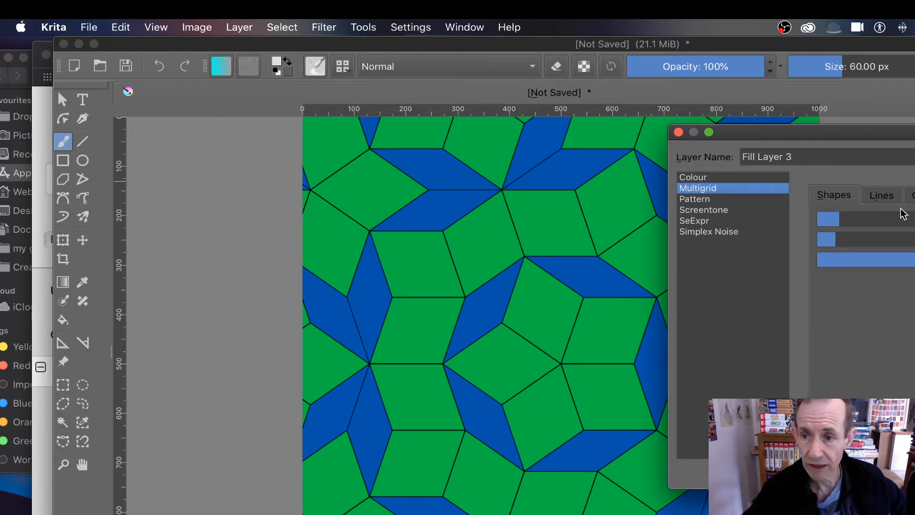
{"action": "left_click", "coordinate": [860, 220]}
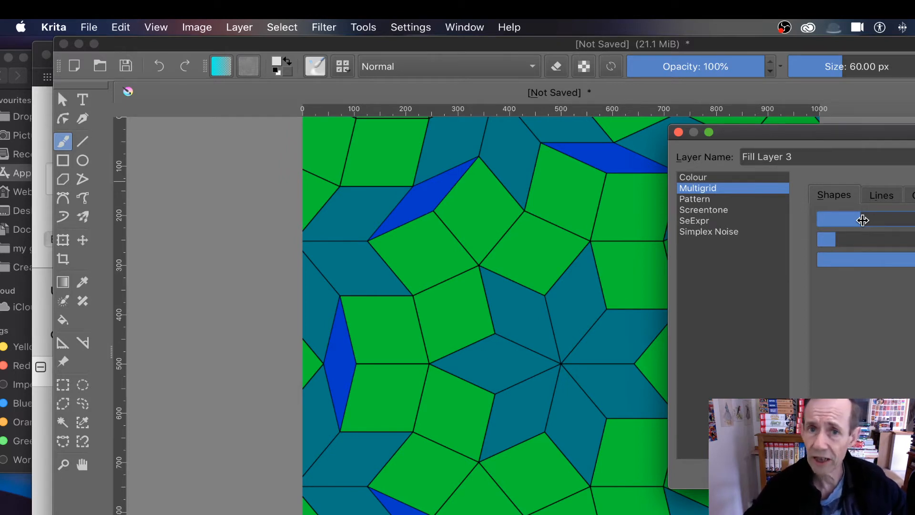
{"action": "left_click_drag", "start_coordinate": [866, 219], "coordinate": [914, 220]}
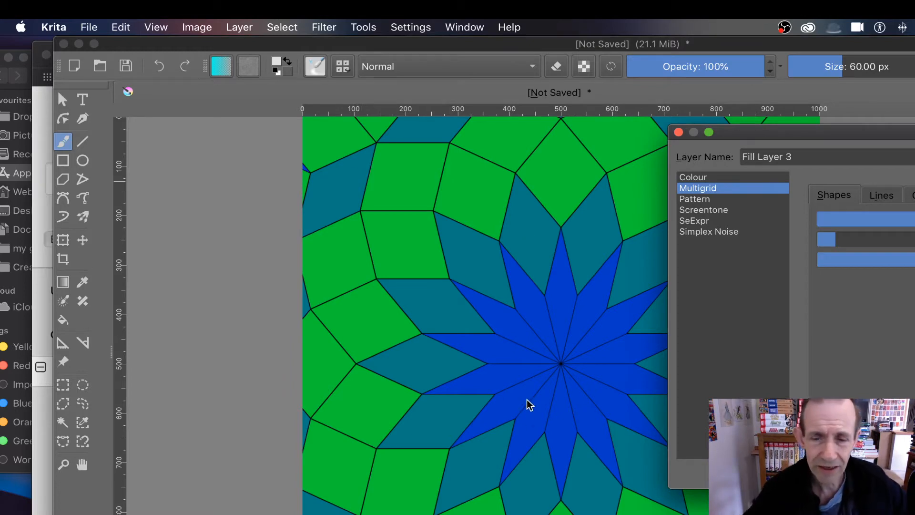
{"action": "left_click_drag", "start_coordinate": [894, 219], "coordinate": [882, 220]}
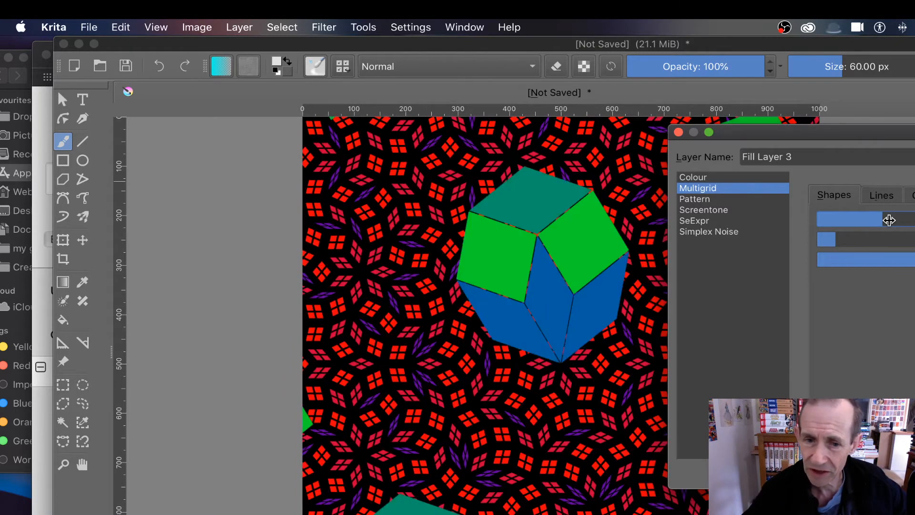
{"action": "left_click_drag", "start_coordinate": [838, 239], "coordinate": [908, 238]}
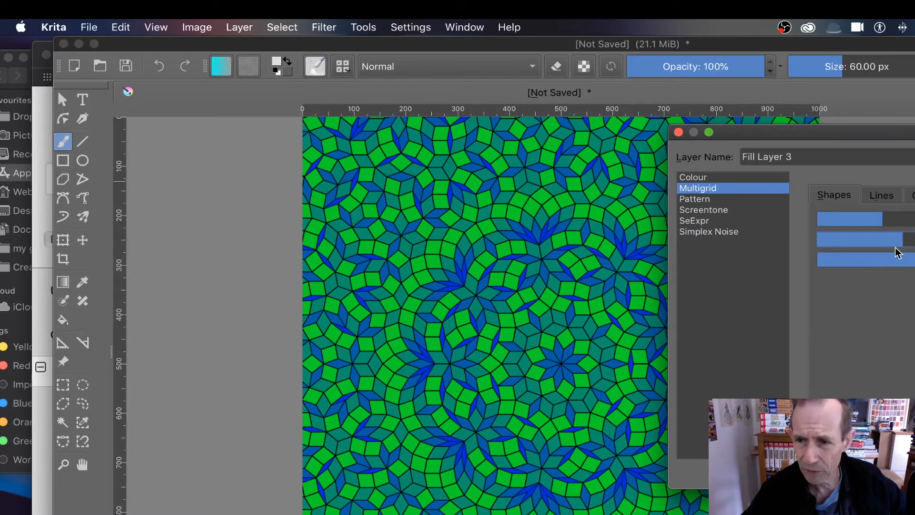
{"action": "left_click_drag", "start_coordinate": [887, 241], "coordinate": [849, 241]}
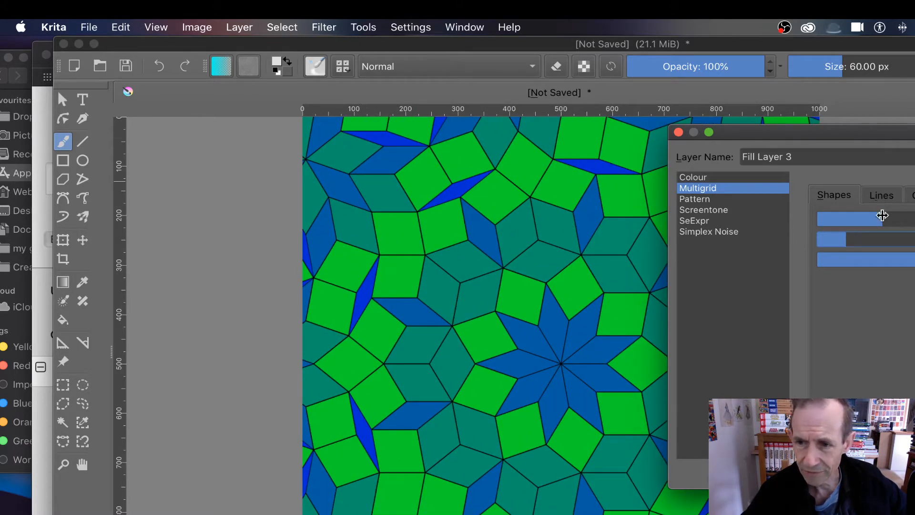
Step: Set the multigrid pattern's line width to 5
{"action": "left_click", "coordinate": [879, 194]}
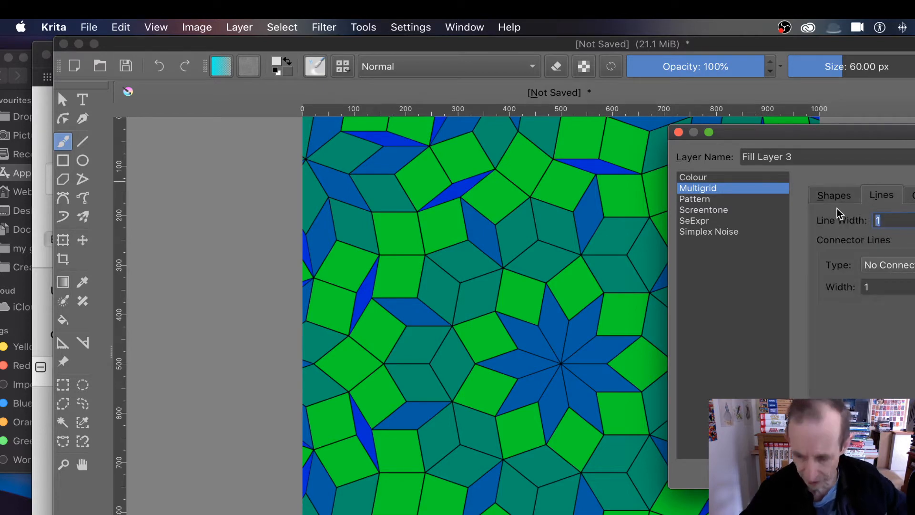
{"action": "type", "text": "5"}
{"action": "key", "text": "Tab"}
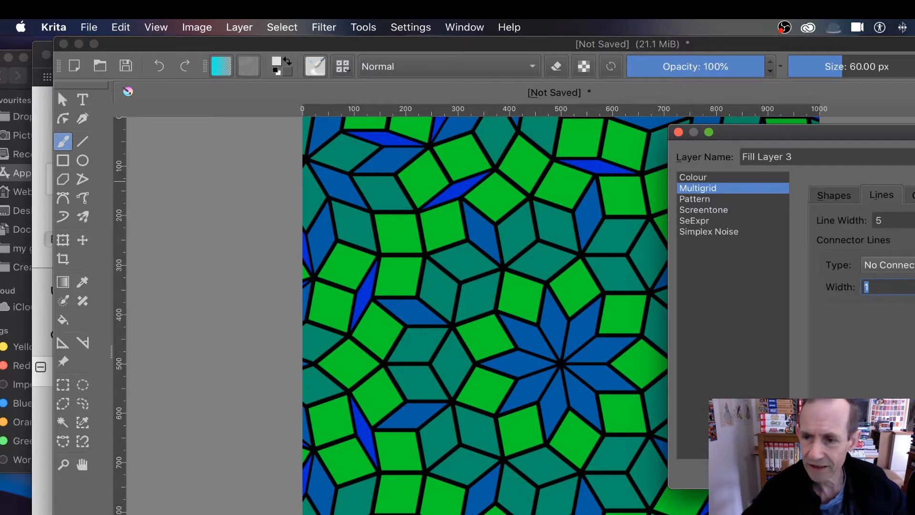
Step: Try the acute angle and obtuse angle connector lines, and settle on the cross shape type
{"action": "left_click", "coordinate": [888, 265]}
{"action": "left_click", "coordinate": [888, 281]}
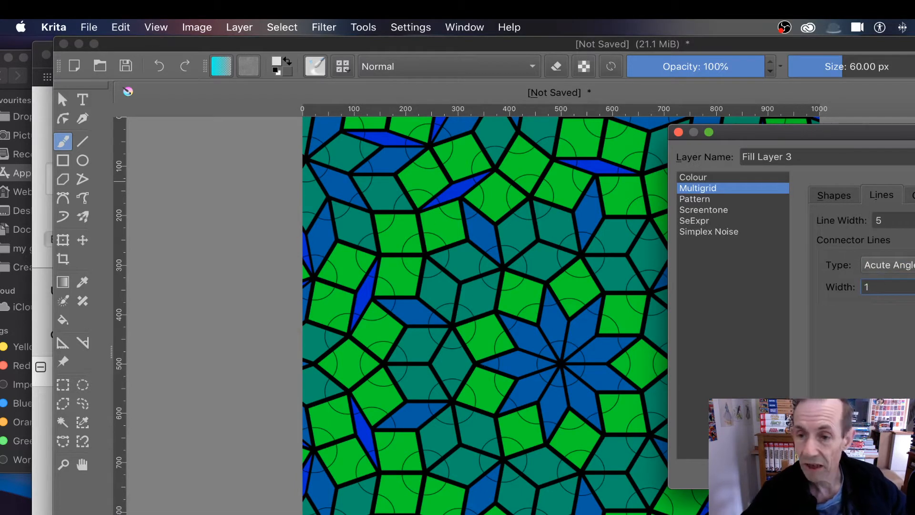
{"action": "left_click", "coordinate": [905, 266]}
{"action": "left_click", "coordinate": [904, 282]}
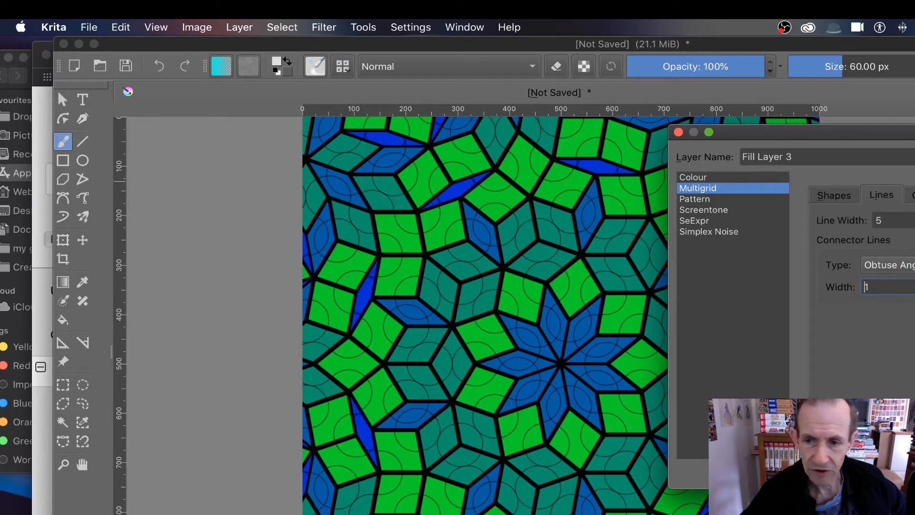
{"action": "left_click", "coordinate": [905, 265]}
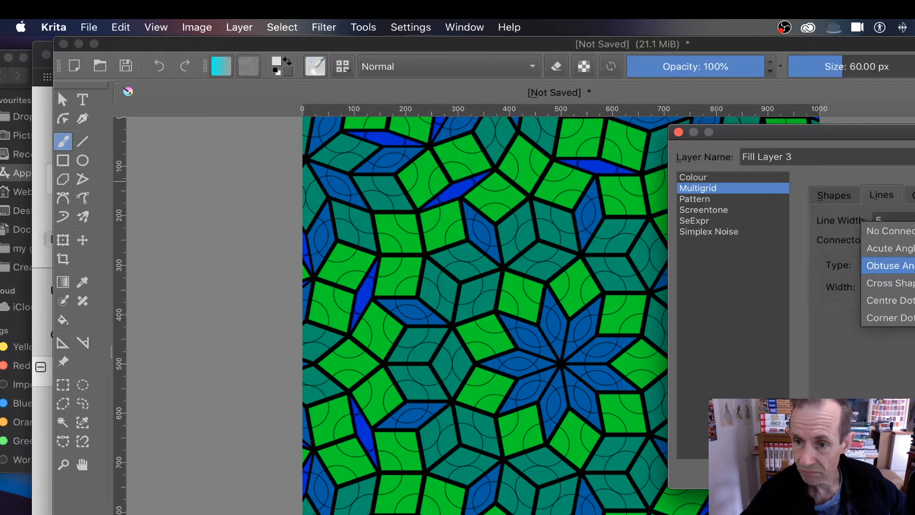
{"action": "left_click", "coordinate": [905, 283]}
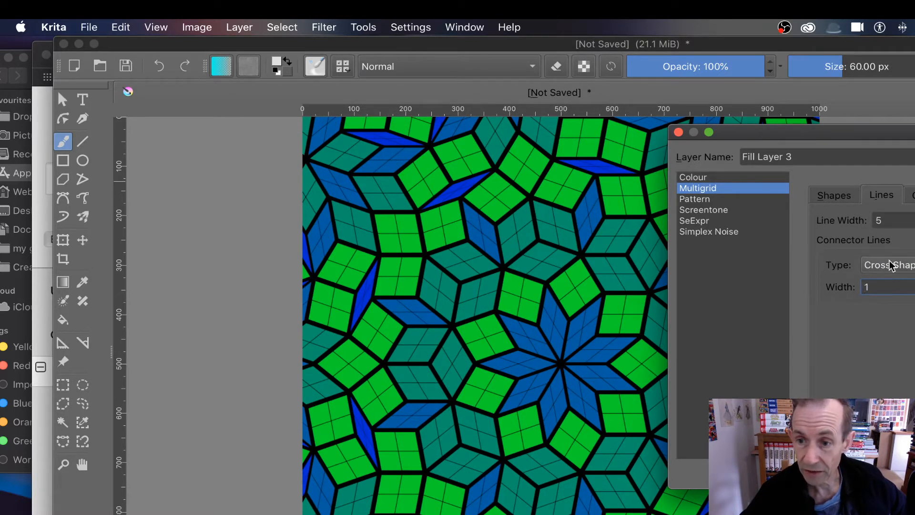
Step: Try widths of 5 and 1 for the cross-shaped connector lines
{"action": "left_click_drag", "start_coordinate": [869, 286], "coordinate": [809, 278]}
{"action": "type", "text": "5"}
{"action": "key", "text": "Return"}
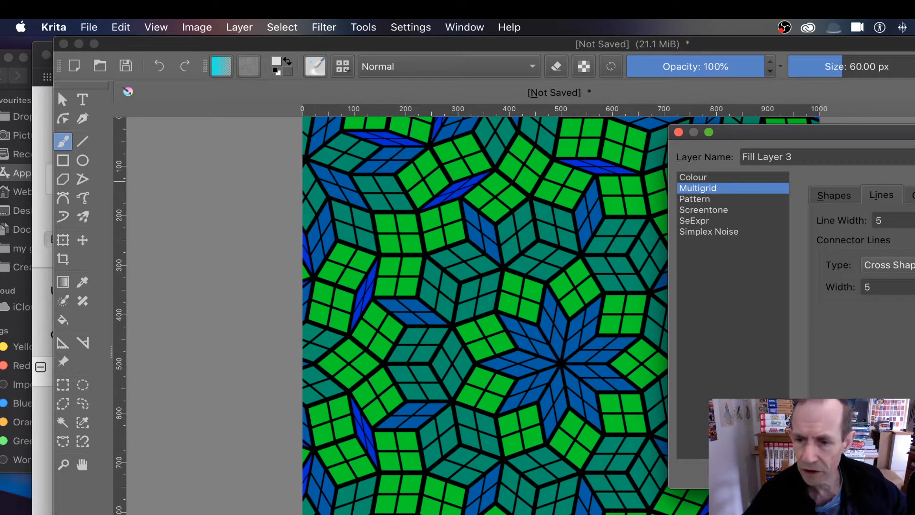
{"action": "double_click", "coordinate": [872, 287]}
{"action": "type", "text": "1"}
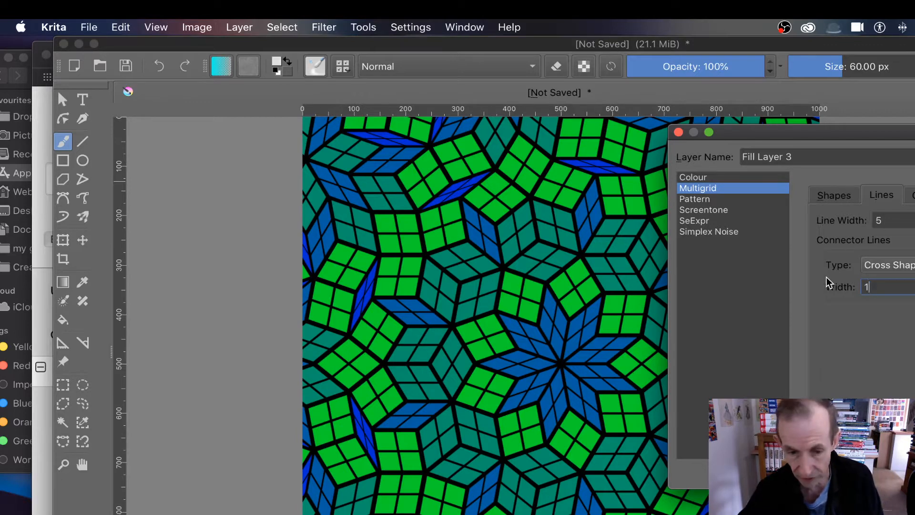
{"action": "key", "text": "Tab"}
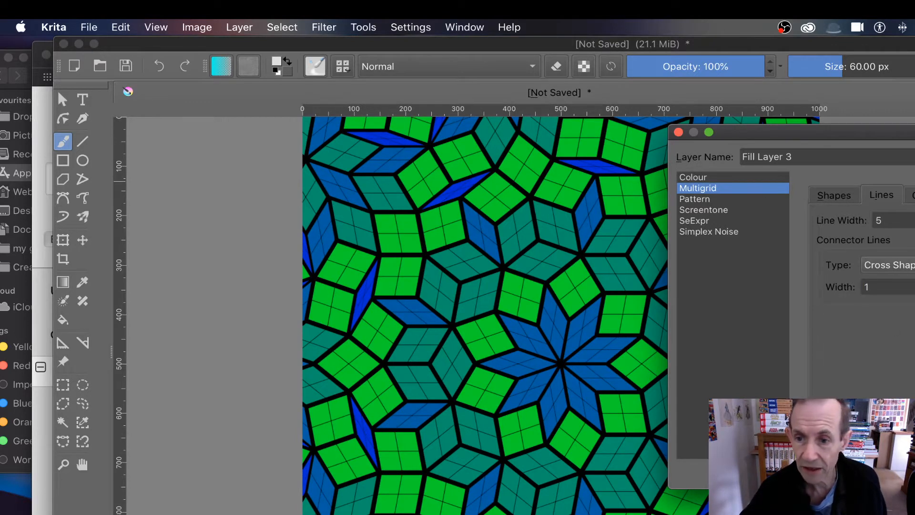
{"action": "double_click", "coordinate": [870, 286]}
{"action": "key", "text": "Tab"}
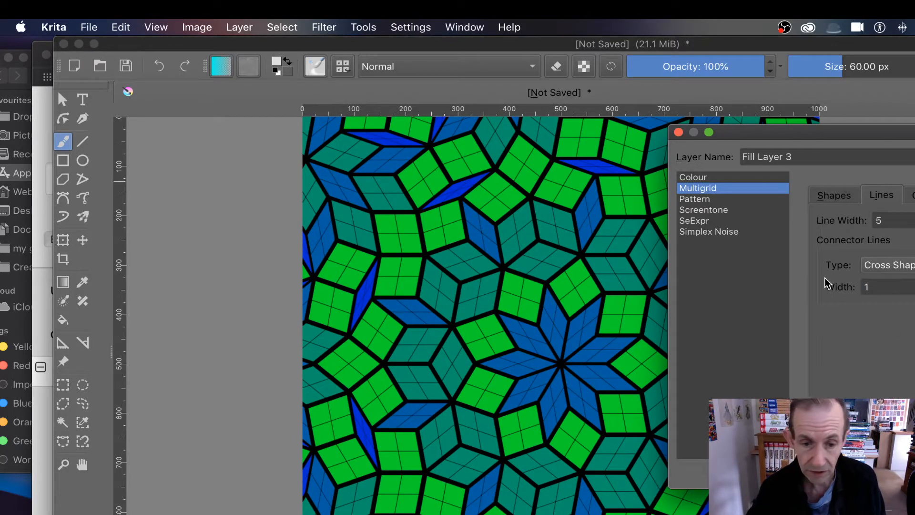
Step: Set the connector line width to 10 and the main line width to 2
{"action": "left_click", "coordinate": [873, 286]}
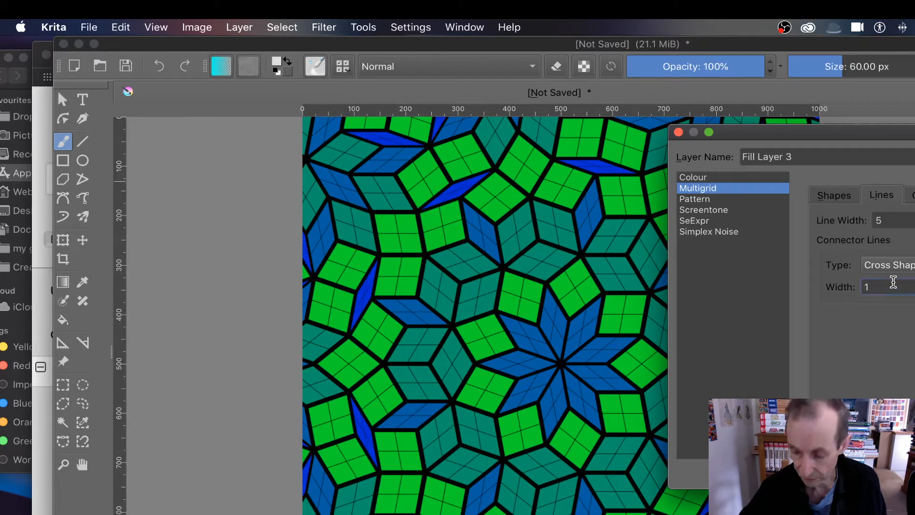
{"action": "type", "text": "0"}
{"action": "key", "text": "Tab"}
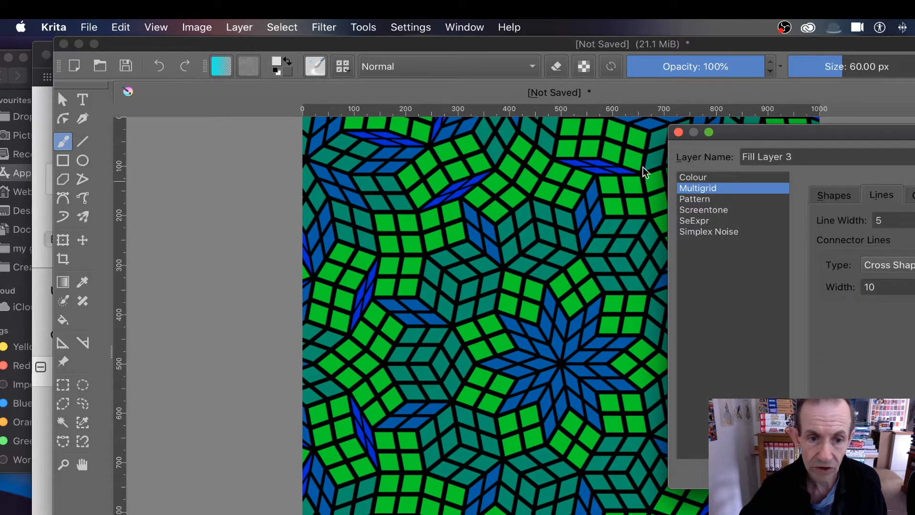
{"action": "left_click", "coordinate": [879, 220]}
{"action": "key", "text": "BackSpace"}
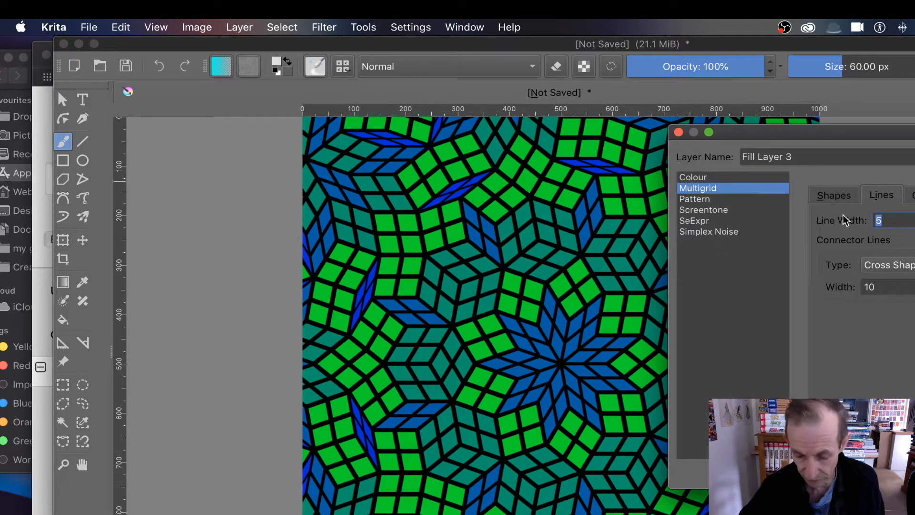
{"action": "type", "text": "2"}
{"action": "key", "text": "Tab"}
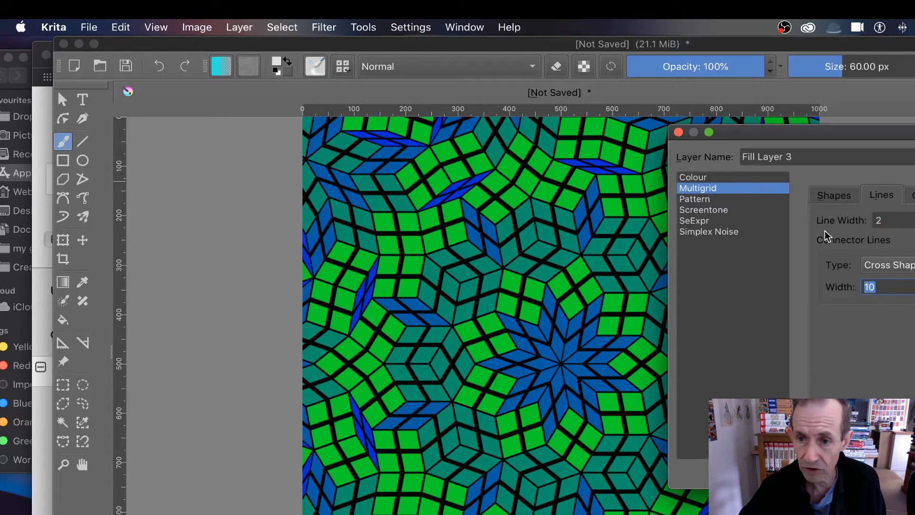
Step: Change the colour of the multigrid's main lines to Orange
{"action": "left_click", "coordinate": [910, 195]}
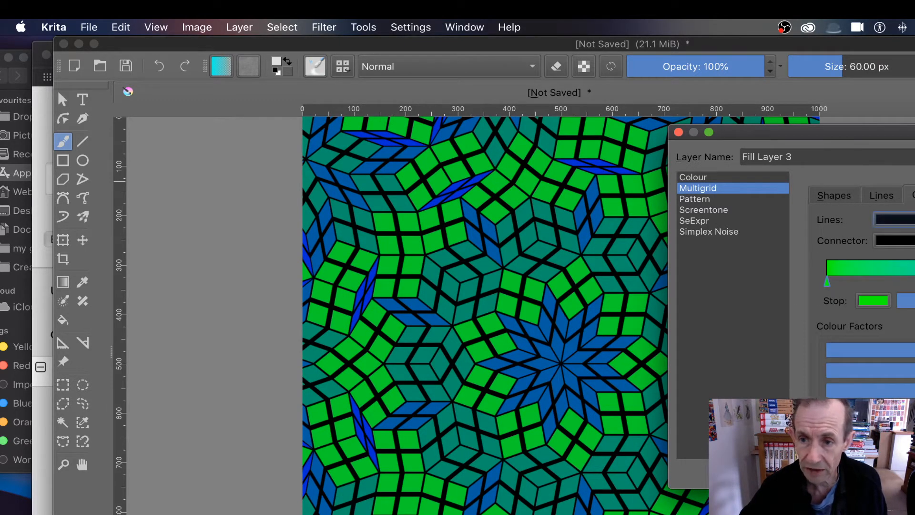
{"action": "left_click", "coordinate": [894, 219]}
{"action": "left_click", "coordinate": [123, 342]}
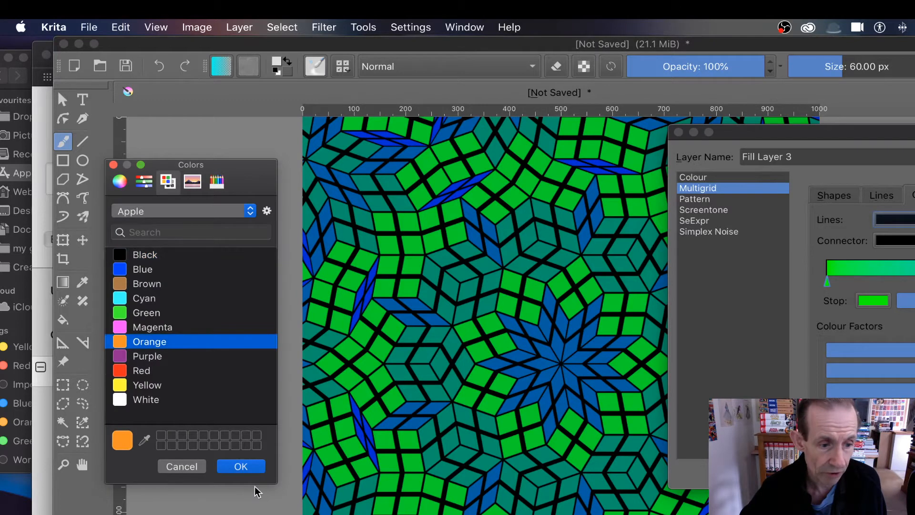
{"action": "left_click", "coordinate": [241, 465]}
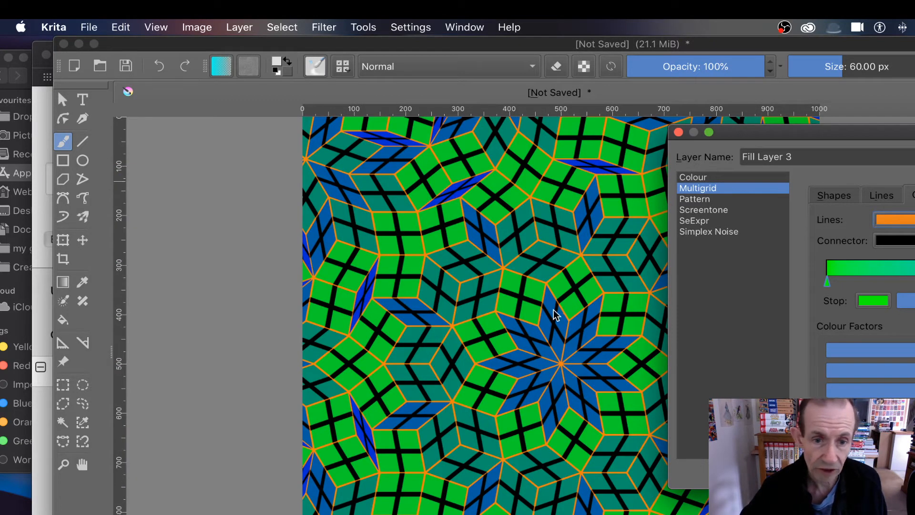
Step: Change the colour of the multigrid's main lines to Black
{"action": "left_click", "coordinate": [894, 219]}
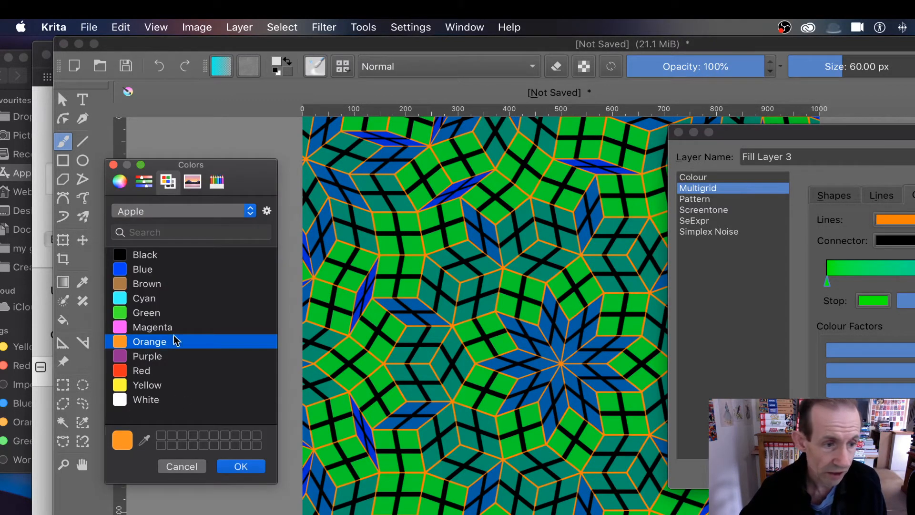
{"action": "left_click", "coordinate": [153, 255]}
{"action": "left_click", "coordinate": [243, 466]}
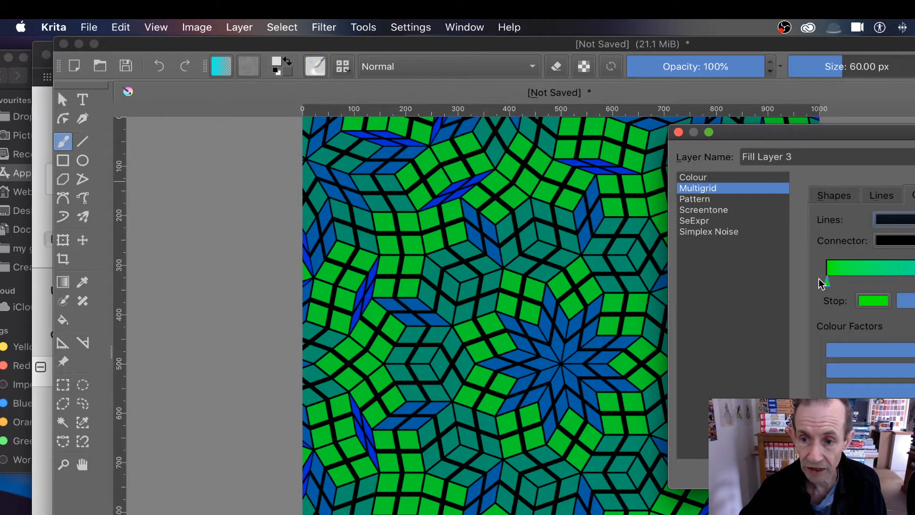
Step: Set the first stop of the multigrid's colour gradient to Red
{"action": "left_click", "coordinate": [877, 304]}
{"action": "left_click", "coordinate": [134, 371]}
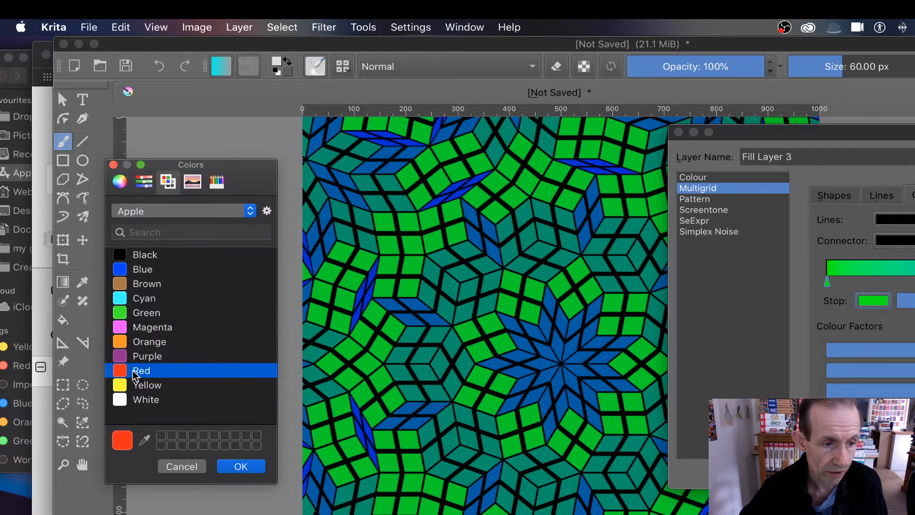
{"action": "left_click", "coordinate": [242, 467]}
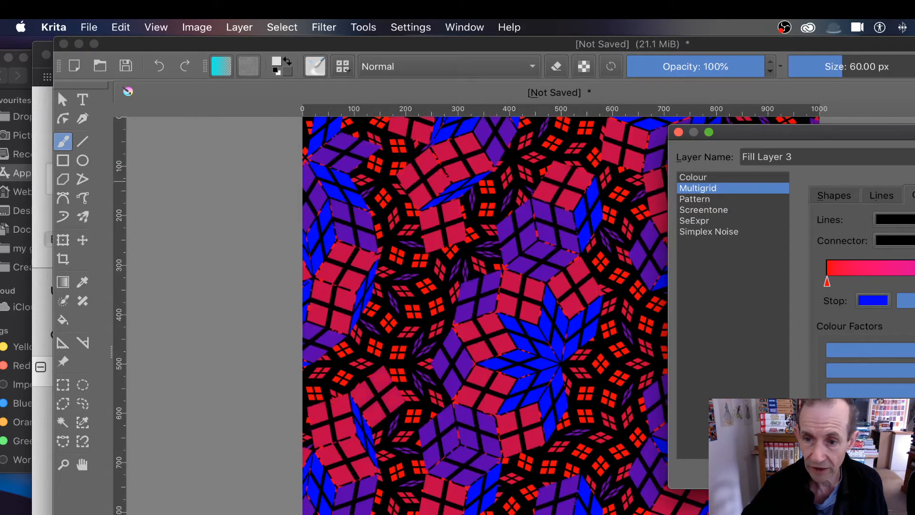
Step: Reposition the stops of the multigrid's colour gradient to extend its red part
{"action": "left_click", "coordinate": [832, 284]}
{"action": "left_click_drag", "start_coordinate": [832, 285], "coordinate": [913, 284]}
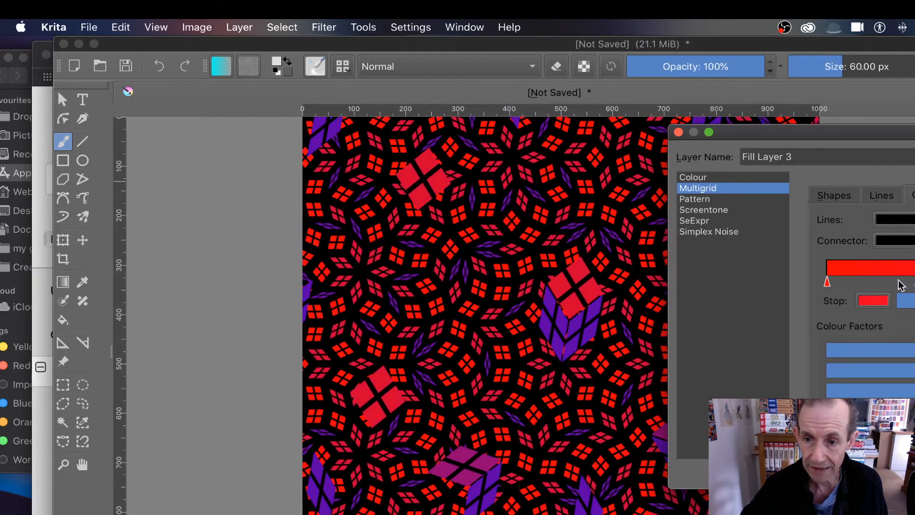
{"action": "left_click_drag", "start_coordinate": [914, 281], "coordinate": [913, 281]}
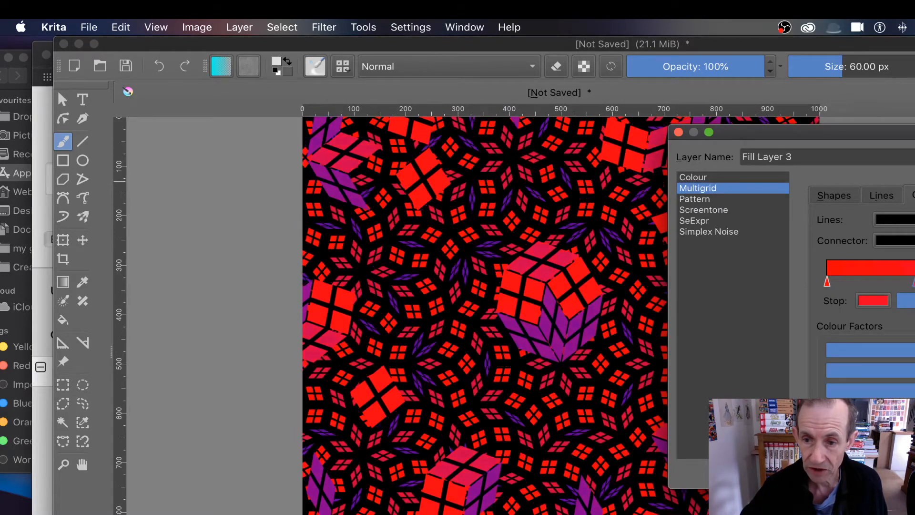
Step: Adjust the multigrid's first colour factor and lower its first shape setting
{"action": "left_click", "coordinate": [912, 348]}
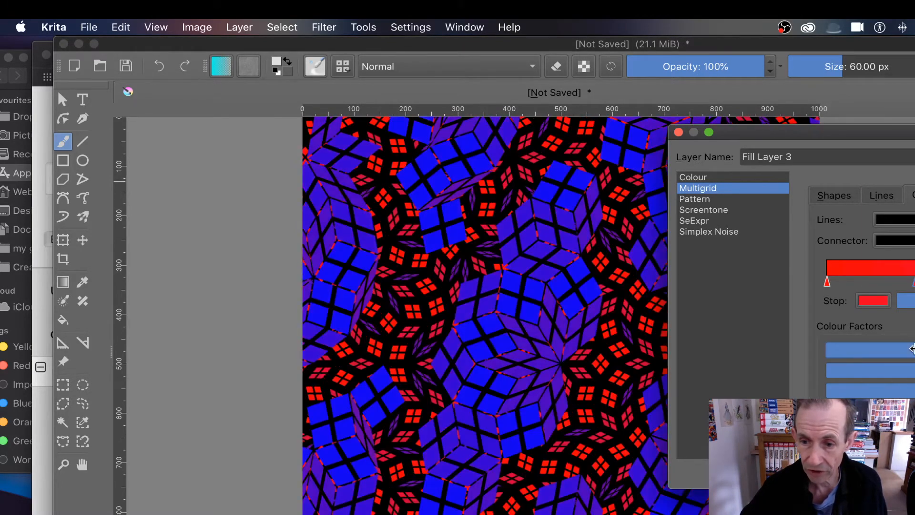
{"action": "left_click_drag", "start_coordinate": [912, 348], "coordinate": [914, 349]}
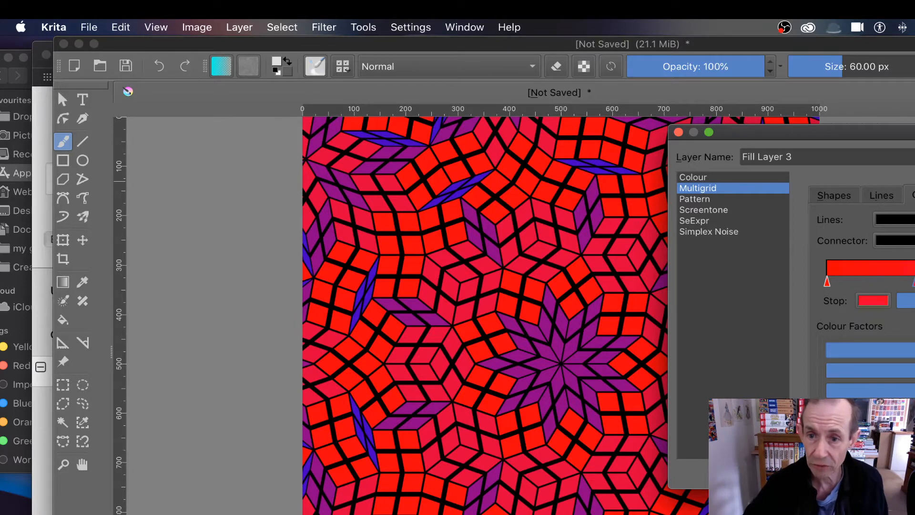
{"action": "left_click", "coordinate": [834, 195]}
{"action": "left_click_drag", "start_coordinate": [879, 220], "coordinate": [852, 220]}
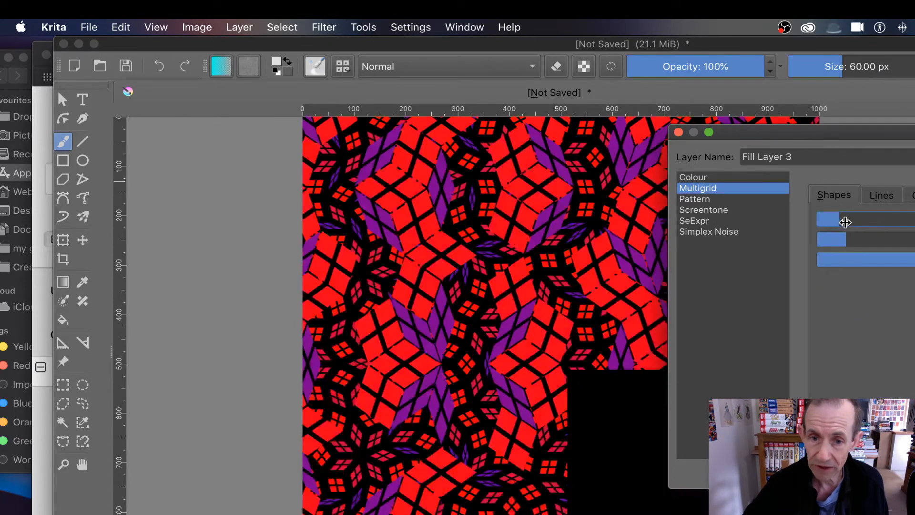
Step: Switch the fill type to Pattern and try the 23-dynamic-screentone-A and Maze_lines.png patterns
{"action": "left_click", "coordinate": [698, 200]}
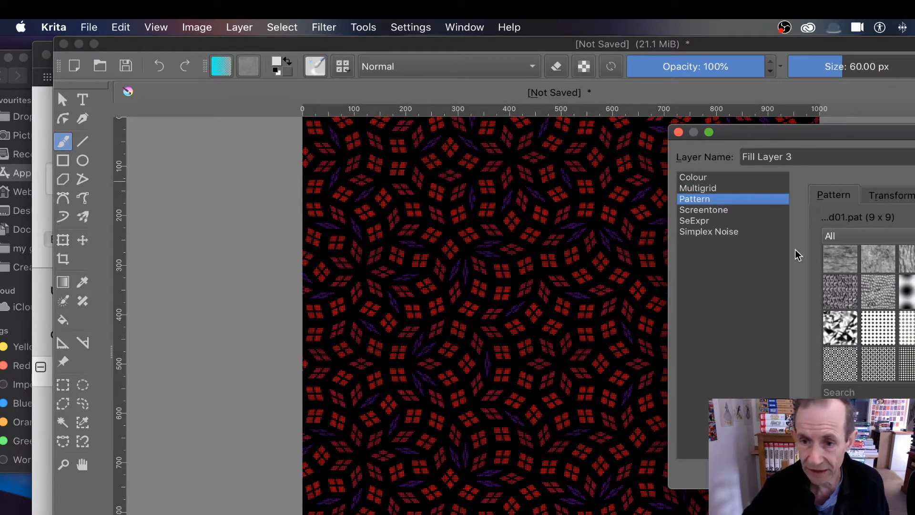
{"action": "left_click", "coordinate": [910, 291]}
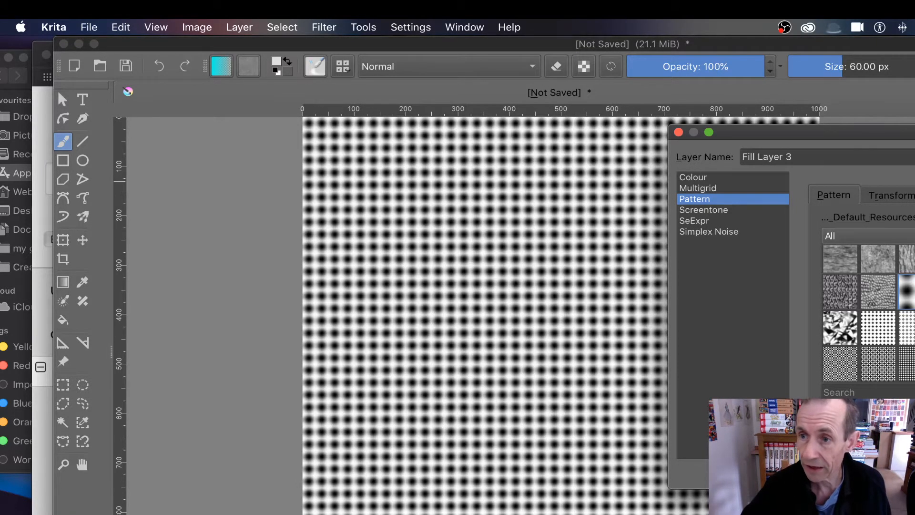
{"action": "left_click_drag", "start_coordinate": [914, 132], "coordinate": [803, 91]}
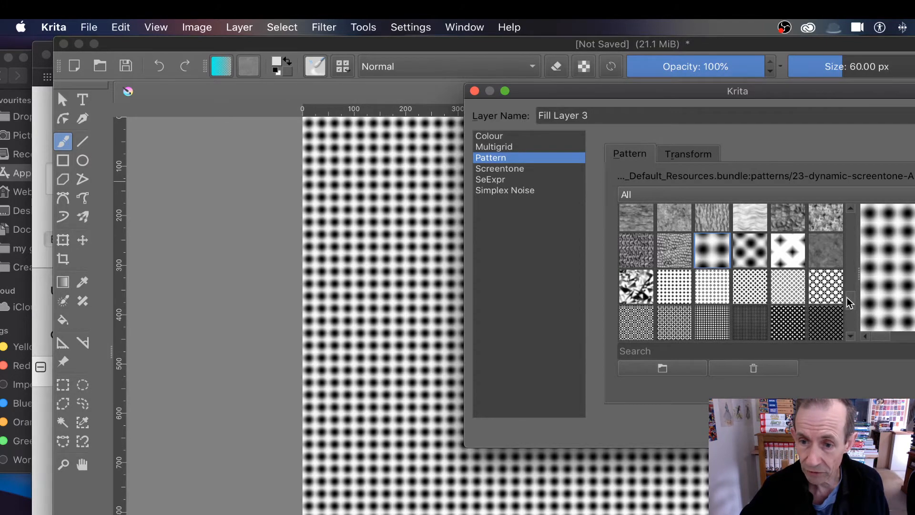
{"action": "left_click_drag", "start_coordinate": [847, 297], "coordinate": [858, 264]}
{"action": "left_click", "coordinate": [827, 239]}
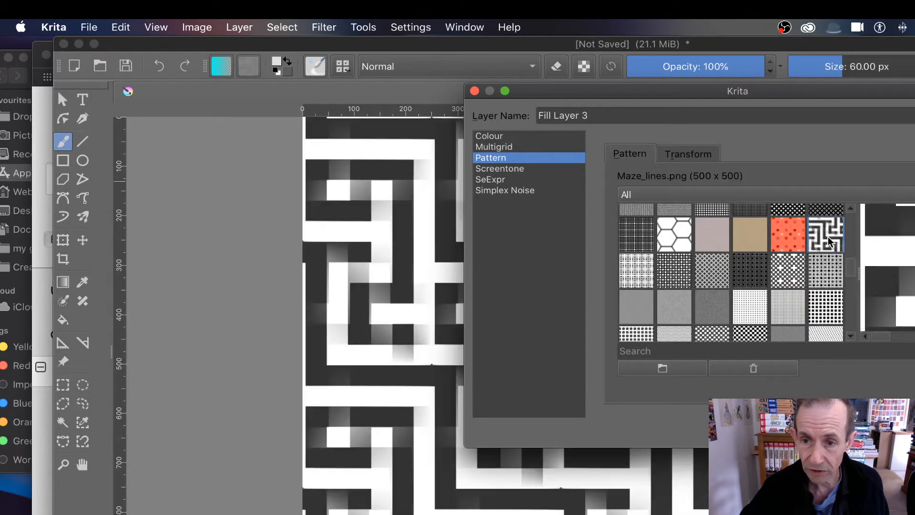
Step: Try the Hexacol BW hexagon pattern and the pink dotted 400 x 400 pattern
{"action": "left_click_drag", "start_coordinate": [639, 90], "coordinate": [648, 110]}
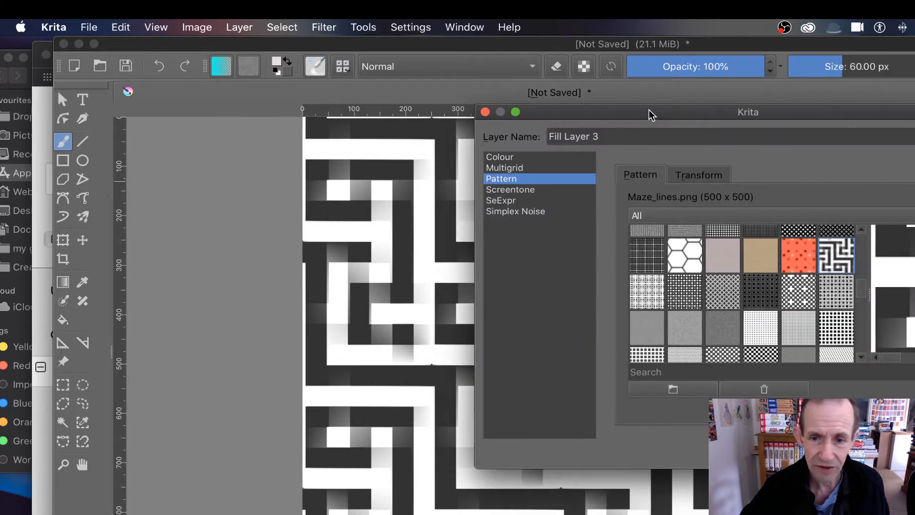
{"action": "left_click", "coordinate": [688, 257]}
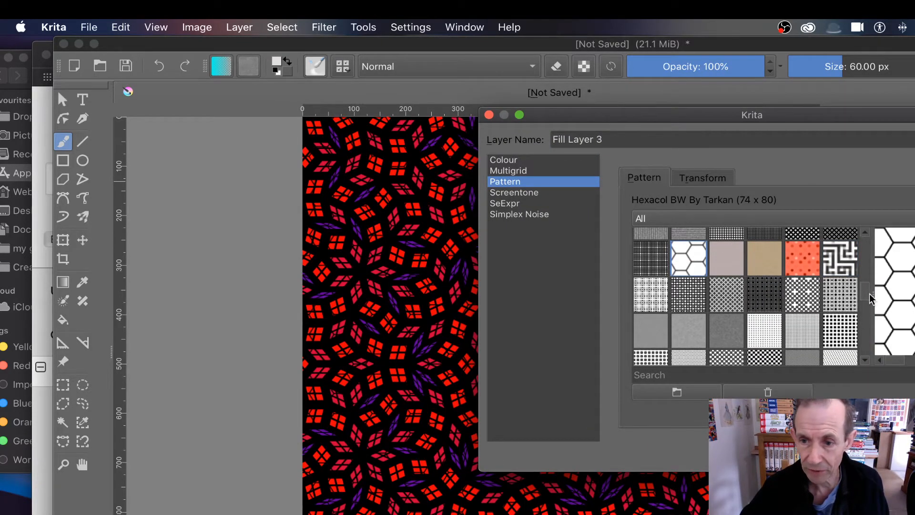
{"action": "left_click_drag", "start_coordinate": [869, 293], "coordinate": [875, 264]}
{"action": "left_click", "coordinate": [684, 266]}
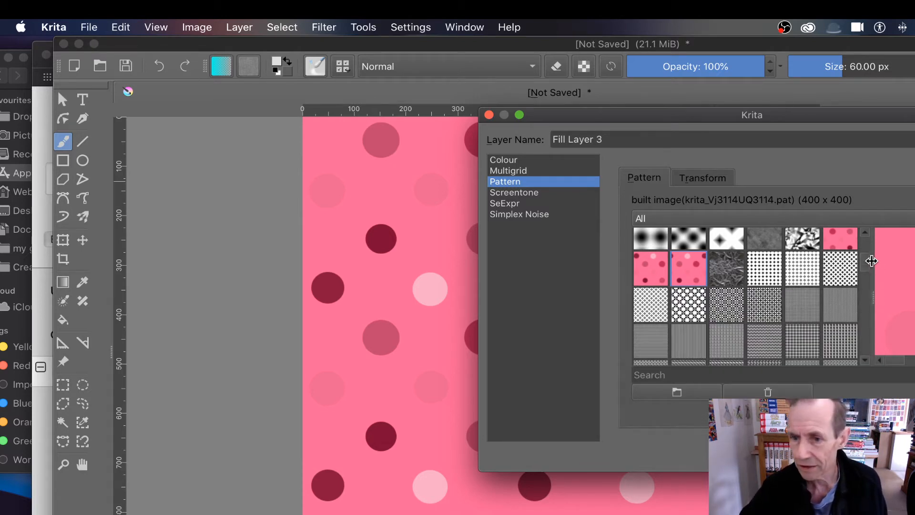
Step: Fill the layer with the 18_texture-bark.png pattern
{"action": "mouse_move", "coordinate": [872, 262]}
{"action": "left_mouse_down"}
{"action": "mouse_move", "coordinate": [756, 265]}
{"action": "mouse_move", "coordinate": [873, 266]}
{"action": "left_mouse_up"}
{"action": "scroll", "coordinate": [867, 258], "scroll_direction": "up", "scroll_amount": 3}
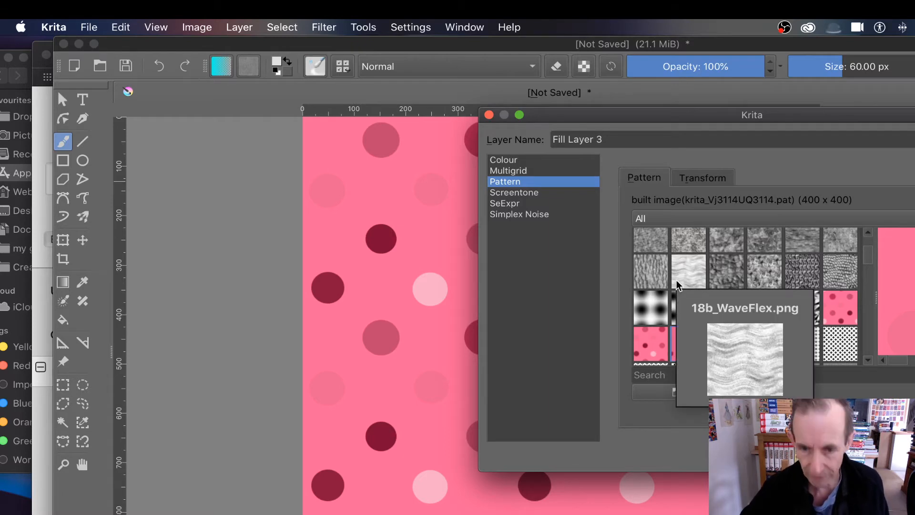
{"action": "left_click", "coordinate": [657, 277]}
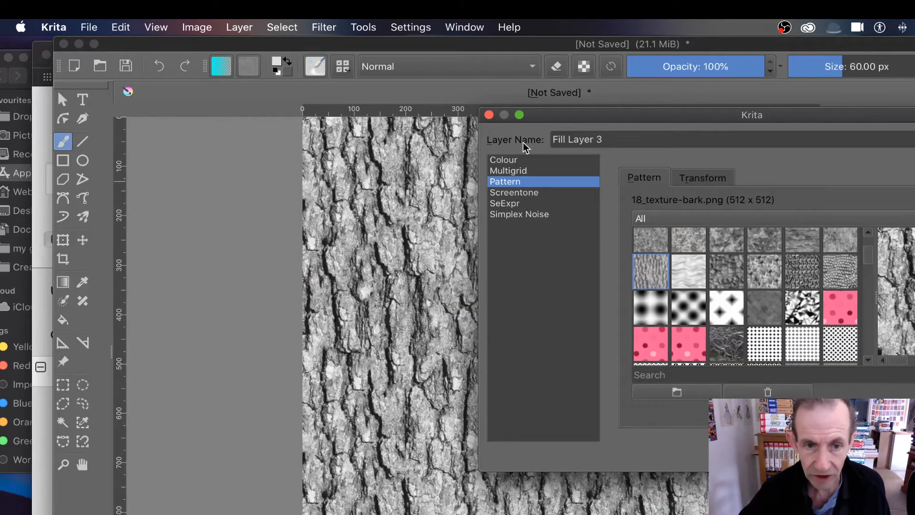
Step: Try the rotation setting of the bark pattern and scale its width and height to 400%
{"action": "left_click_drag", "start_coordinate": [585, 117], "coordinate": [624, 116]}
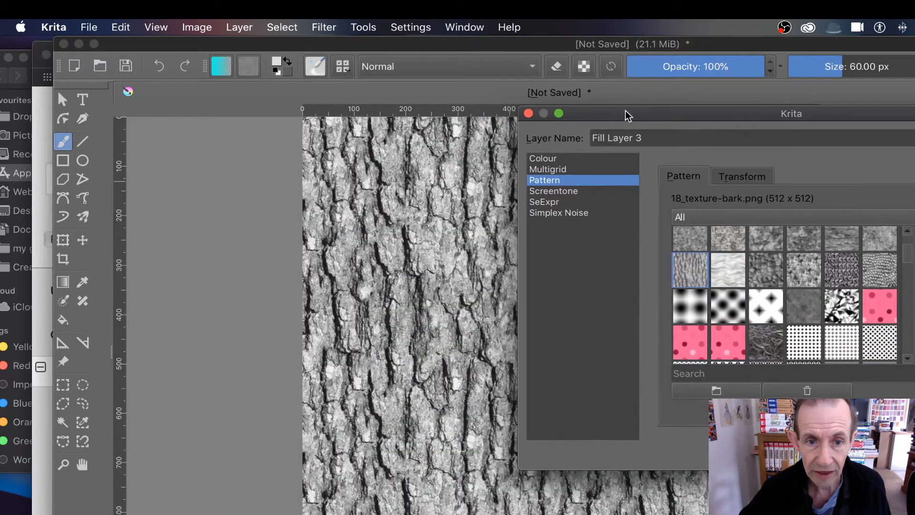
{"action": "left_click", "coordinate": [753, 176]}
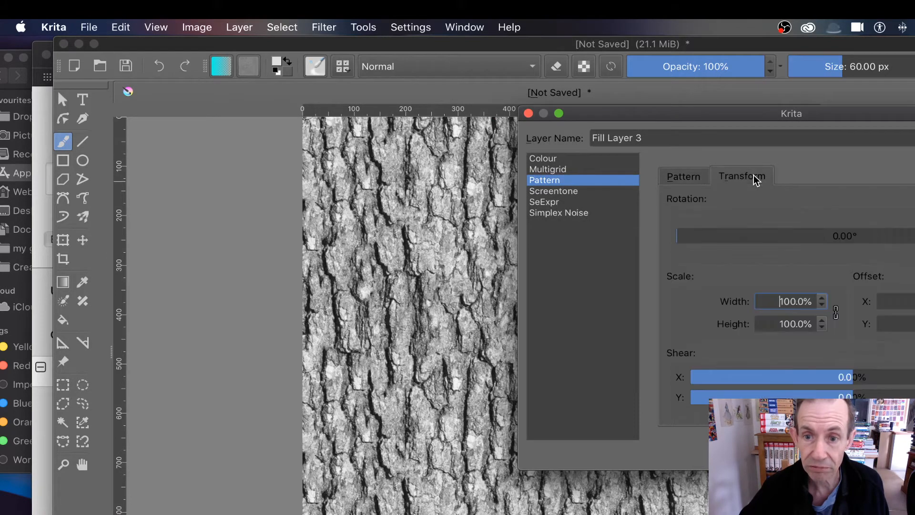
{"action": "left_click_drag", "start_coordinate": [684, 237], "coordinate": [636, 237]}
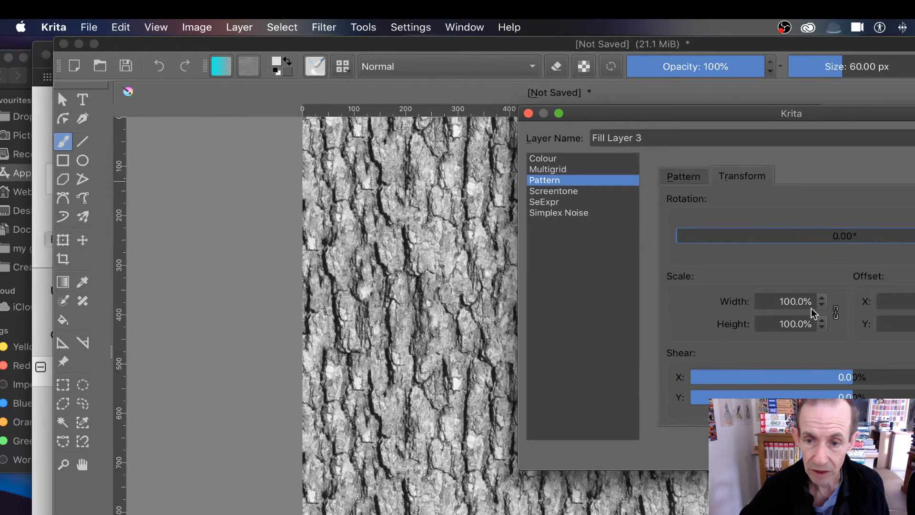
{"action": "left_click_drag", "start_coordinate": [812, 300], "coordinate": [769, 297]}
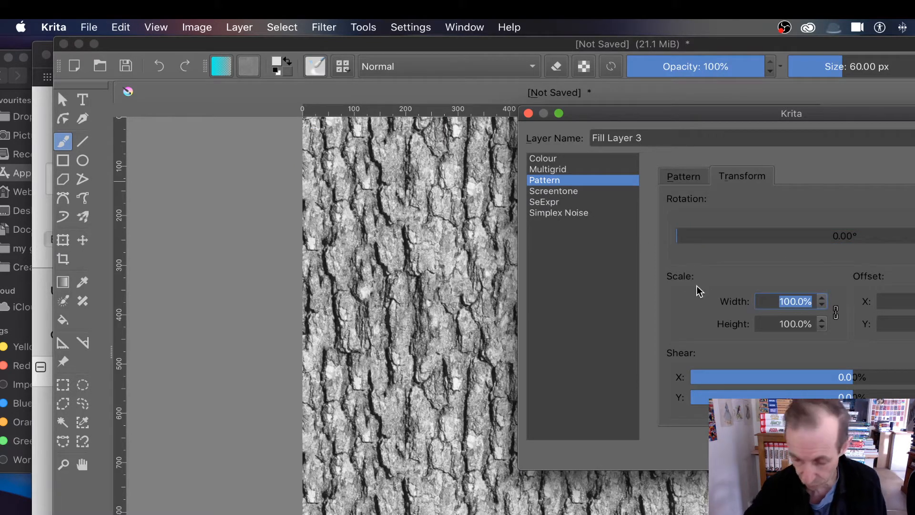
{"action": "type", "text": "400"}
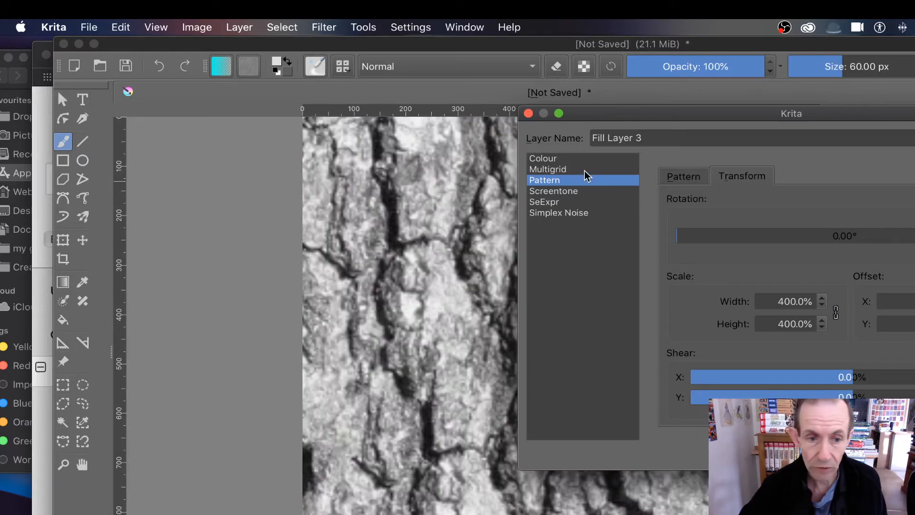
Step: Try a horizontal shear of about 211% on the bark pattern and settle on -359.15%
{"action": "left_click_drag", "start_coordinate": [664, 115], "coordinate": [703, 122]}
{"action": "left_click_drag", "start_coordinate": [894, 385], "coordinate": [914, 383]}
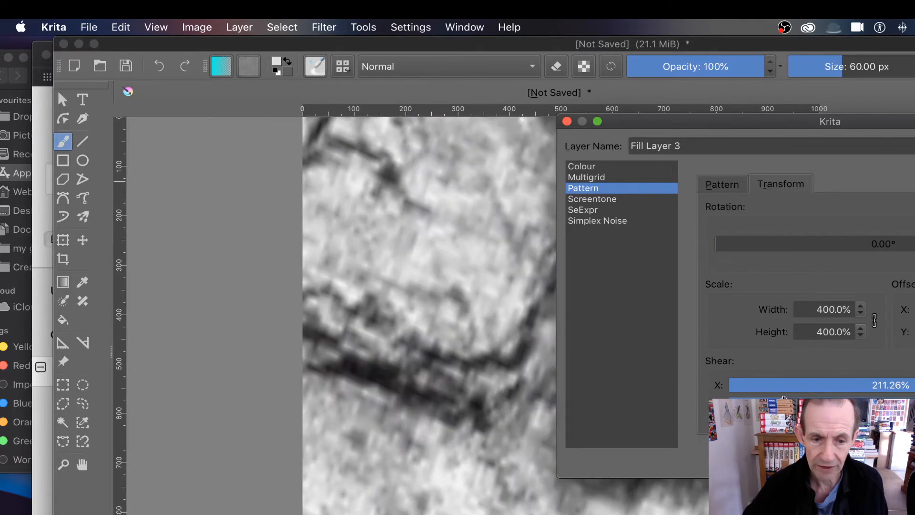
{"action": "left_click", "coordinate": [813, 384]}
{"action": "left_click_drag", "start_coordinate": [814, 384], "coordinate": [776, 384]}
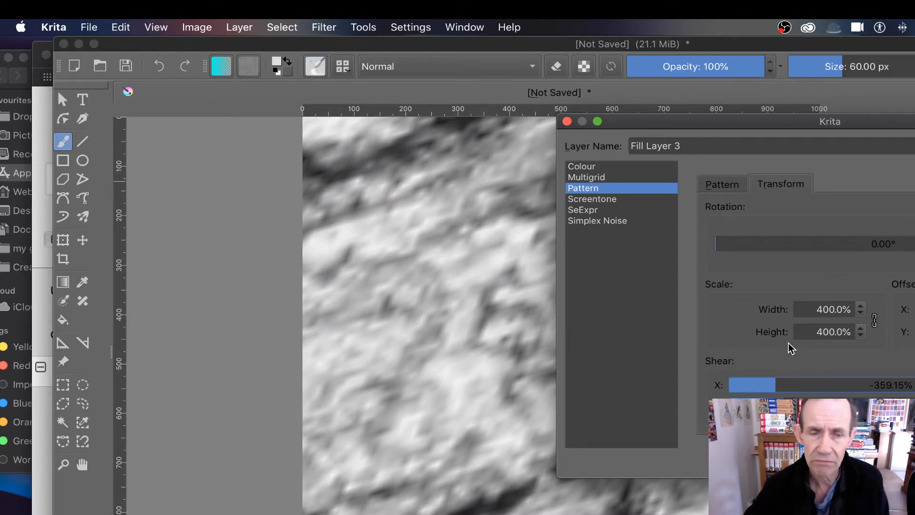
Step: Replace the bark with the 24-dynamic-screentone-B.png pattern
{"action": "left_click", "coordinate": [721, 184]}
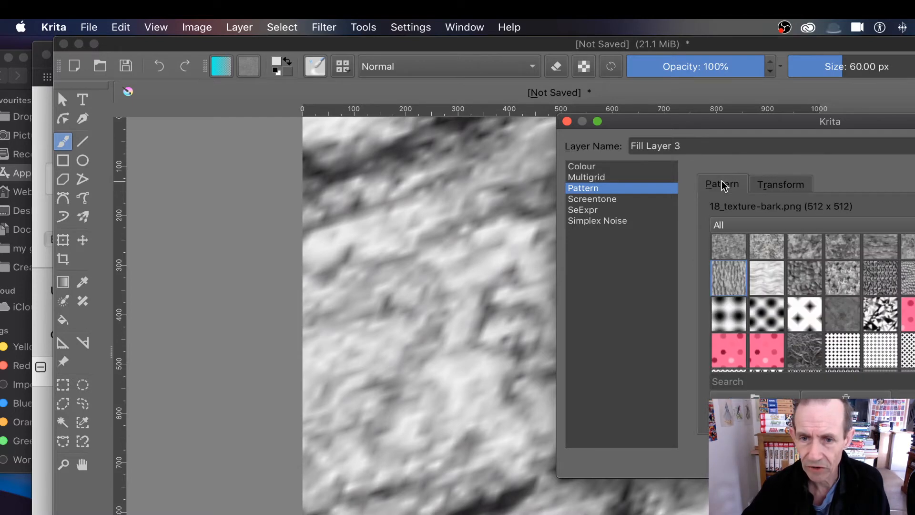
{"action": "left_click", "coordinate": [778, 315]}
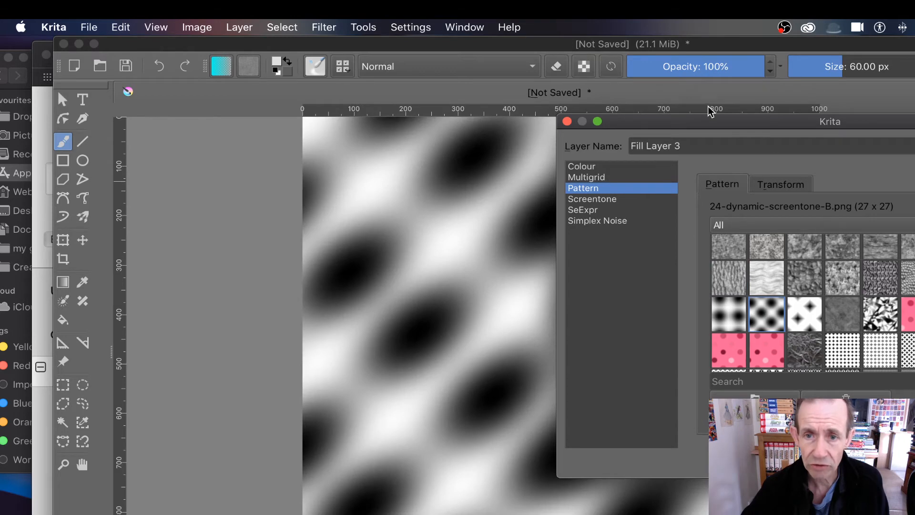
{"action": "left_click_drag", "start_coordinate": [708, 108], "coordinate": [707, 147]}
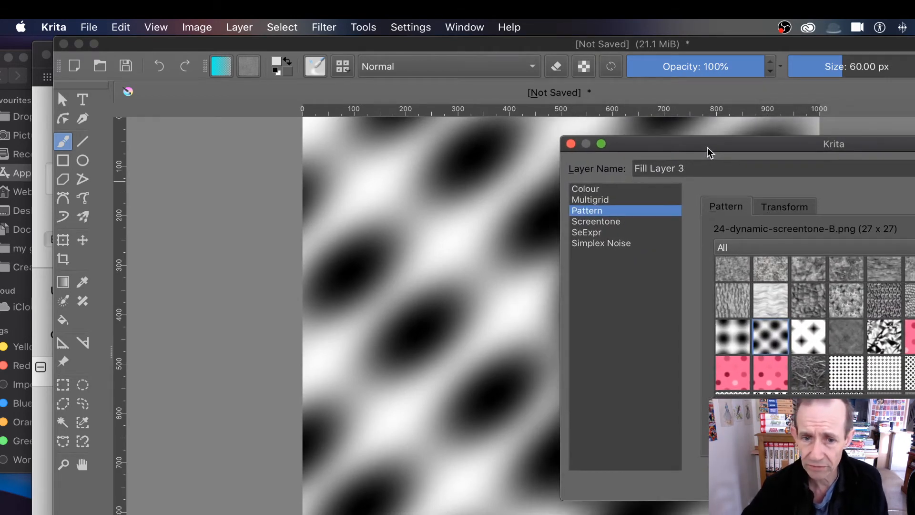
Step: Switch the fill type to Screentone and look through its pattern choices, transformation and postprocessing settings
{"action": "left_click", "coordinate": [609, 221]}
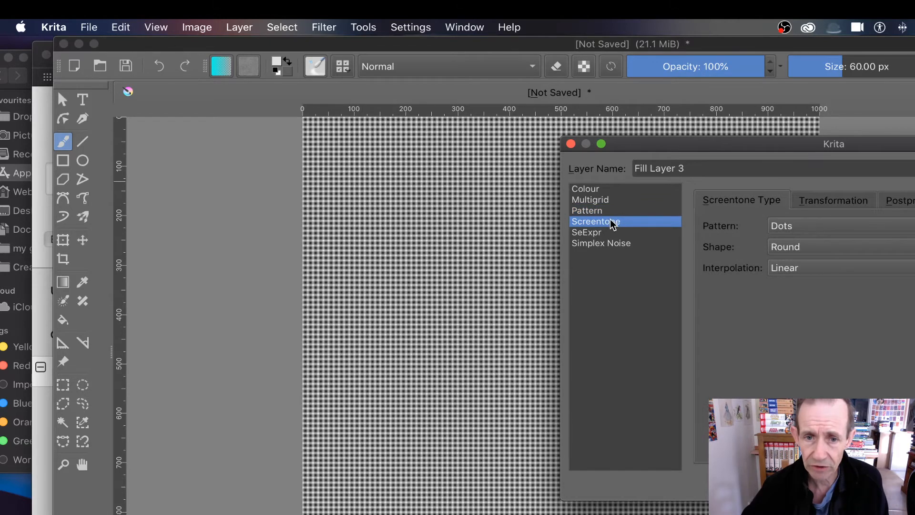
{"action": "left_click", "coordinate": [806, 227]}
{"action": "left_click", "coordinate": [803, 226]}
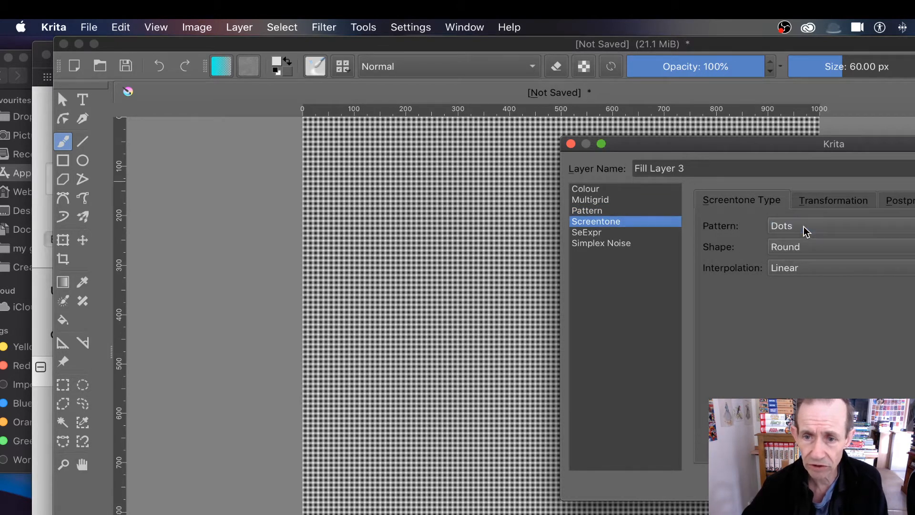
{"action": "left_click", "coordinate": [834, 198]}
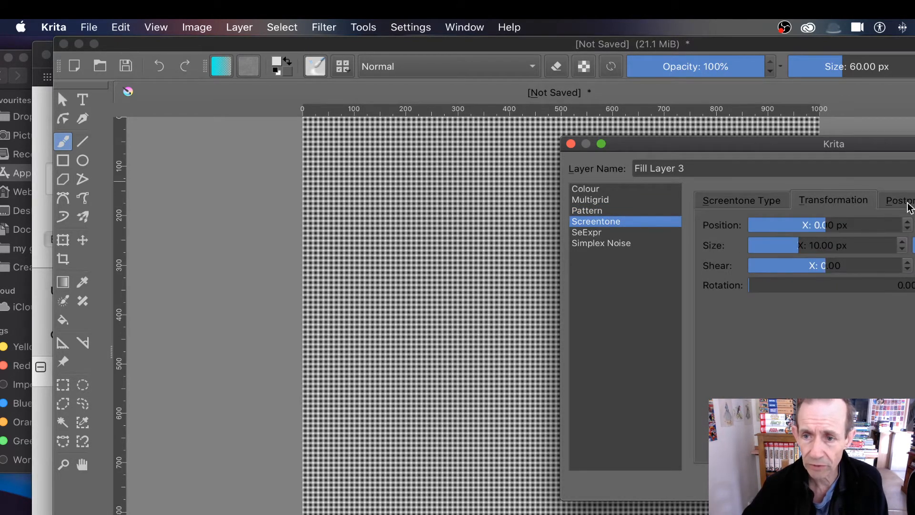
{"action": "left_click", "coordinate": [908, 204]}
{"action": "left_click", "coordinate": [744, 203]}
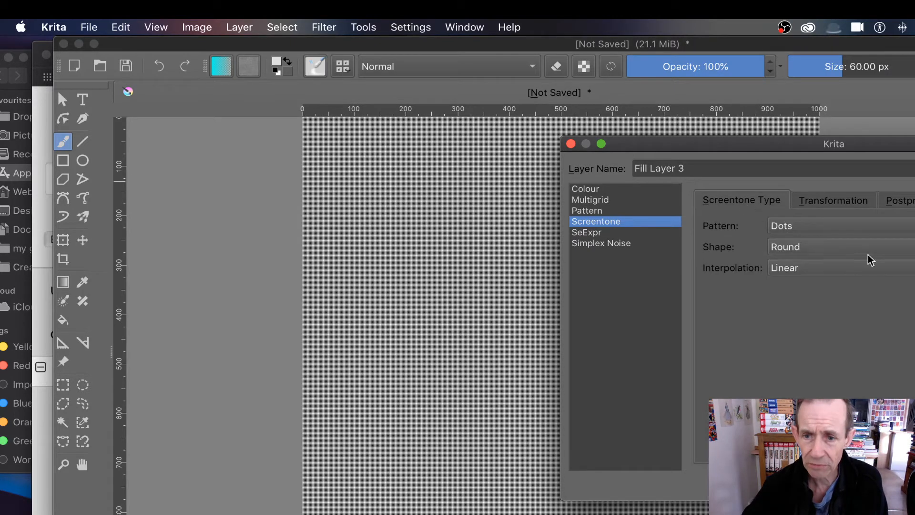
Step: Try the Ellipse, Diamond and Square shapes for the screentone dots
{"action": "left_click", "coordinate": [805, 252]}
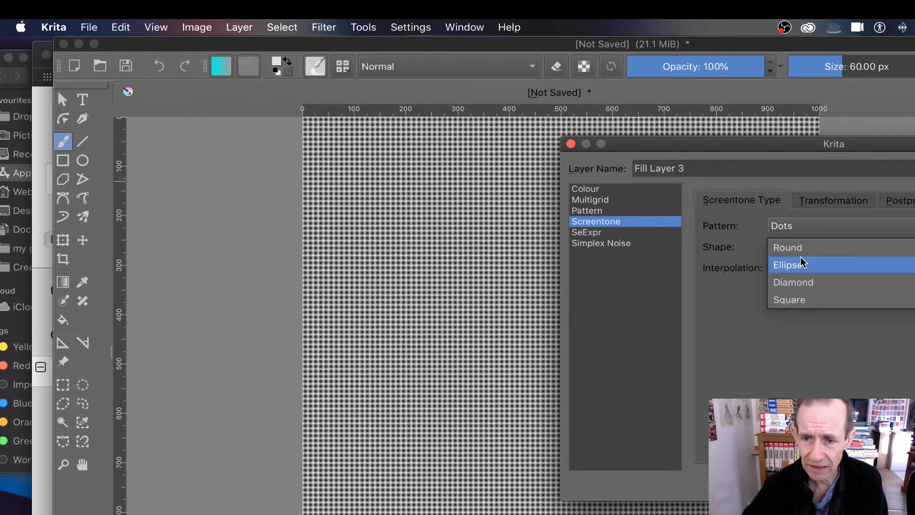
{"action": "left_click", "coordinate": [802, 262]}
{"action": "left_click", "coordinate": [803, 247]}
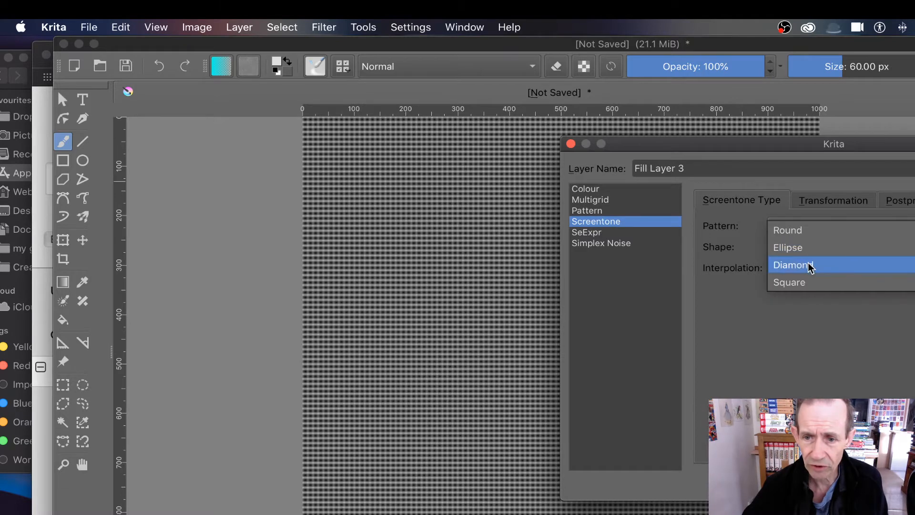
{"action": "left_click", "coordinate": [807, 262]}
{"action": "left_click", "coordinate": [808, 247]}
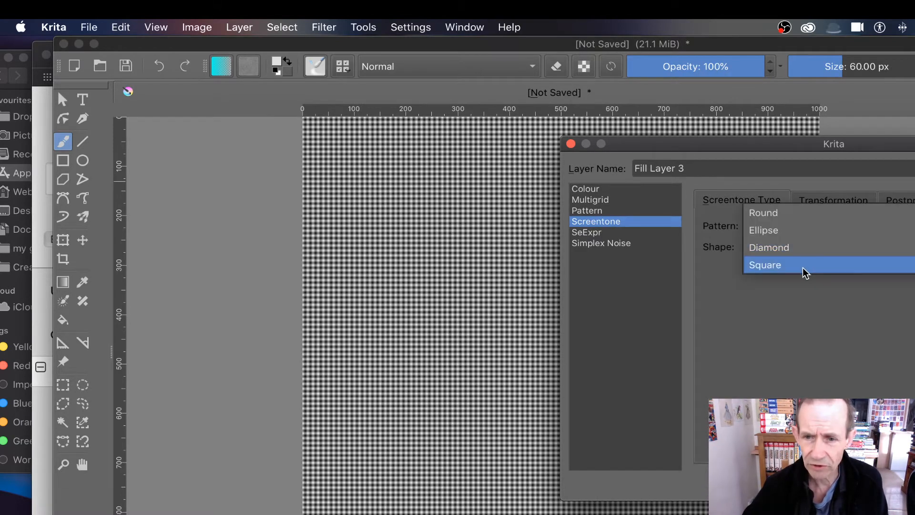
{"action": "left_click", "coordinate": [804, 268]}
Step: Switch the screentone pattern to Lines and set the line shape to Sine Wave
{"action": "left_click", "coordinate": [758, 226]}
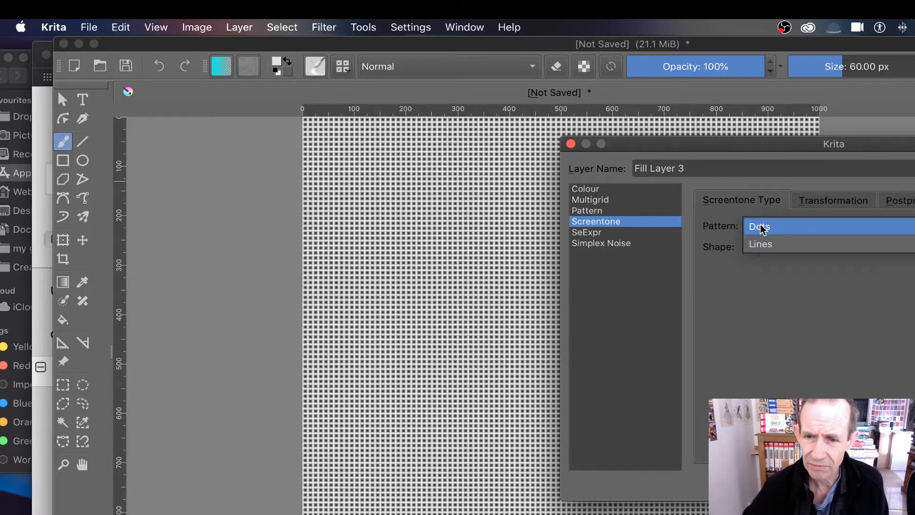
{"action": "left_click", "coordinate": [767, 240]}
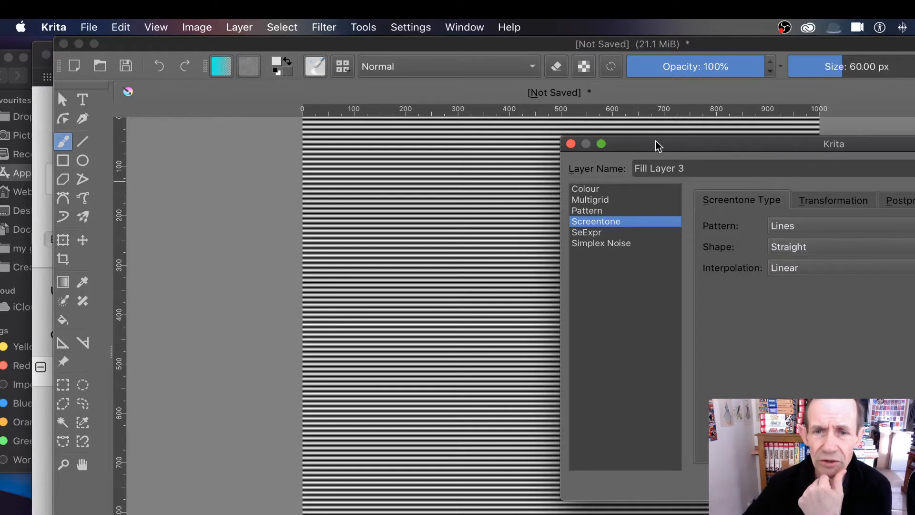
{"action": "left_click_drag", "start_coordinate": [655, 142], "coordinate": [761, 146]}
{"action": "left_click", "coordinate": [899, 250]}
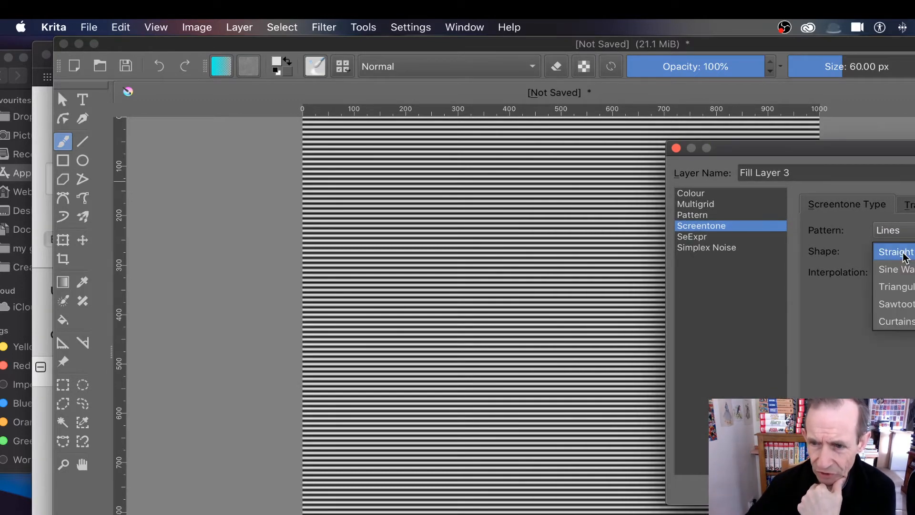
{"action": "left_click", "coordinate": [814, 252]}
{"action": "left_click", "coordinate": [900, 251]}
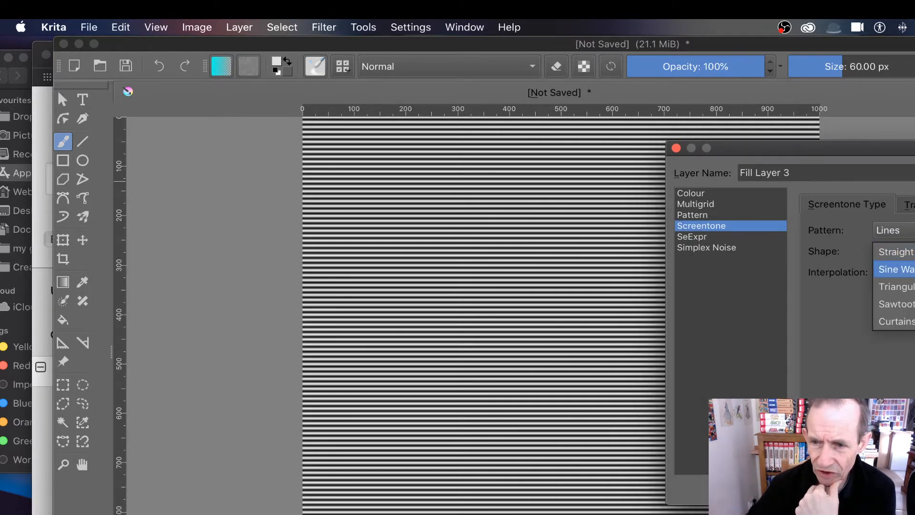
{"action": "left_click", "coordinate": [902, 267]}
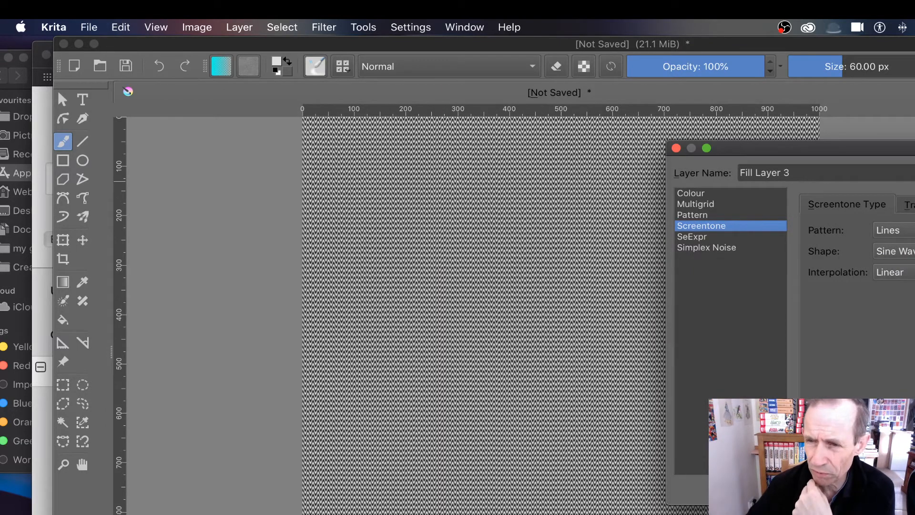
Step: Transform the sine wave lines with X position 227.72 px, X size 596.62 px, X shear -1.88 and a rotation of 60.84°
{"action": "left_click", "coordinate": [908, 205]}
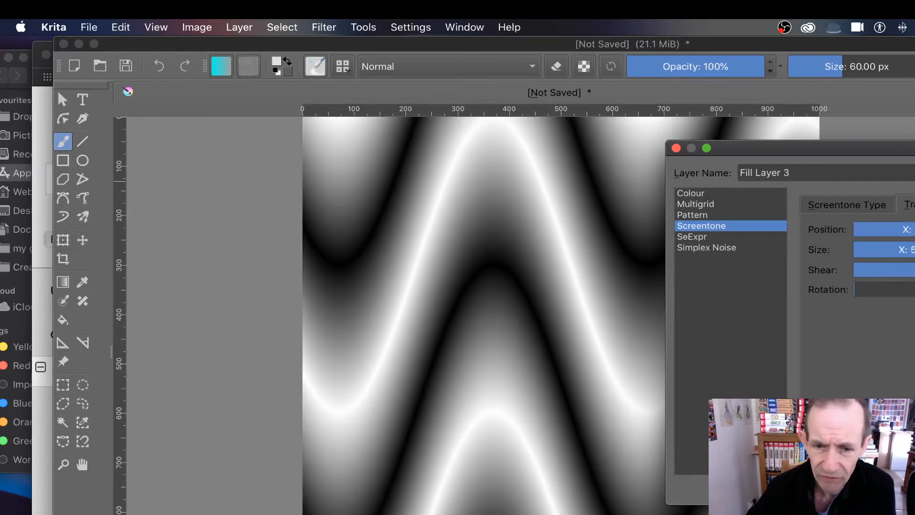
{"action": "left_click_drag", "start_coordinate": [788, 148], "coordinate": [752, 164]}
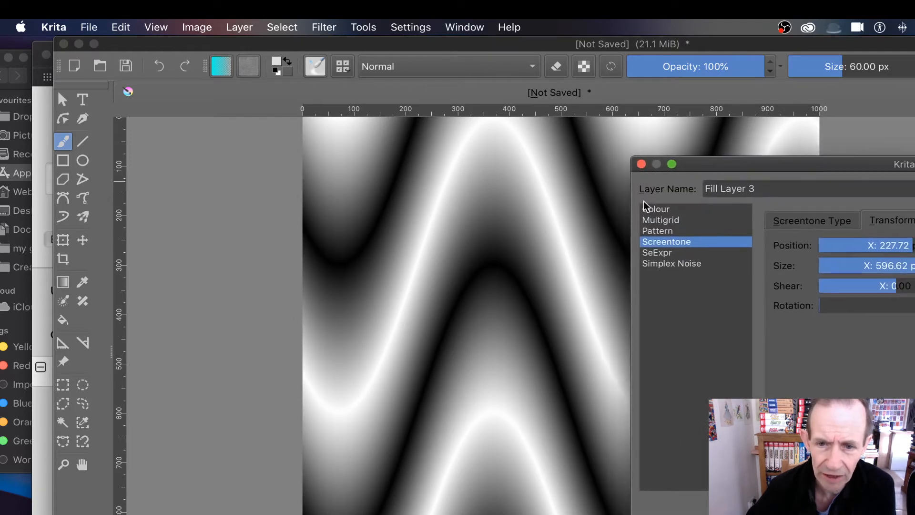
{"action": "left_click_drag", "start_coordinate": [836, 310], "coordinate": [881, 286]}
{"action": "left_click", "coordinate": [885, 287]}
Step: Change the screentone line shape to Triangular Wave
{"action": "left_click_drag", "start_coordinate": [724, 171], "coordinate": [599, 169]}
{"action": "left_click", "coordinate": [696, 218]}
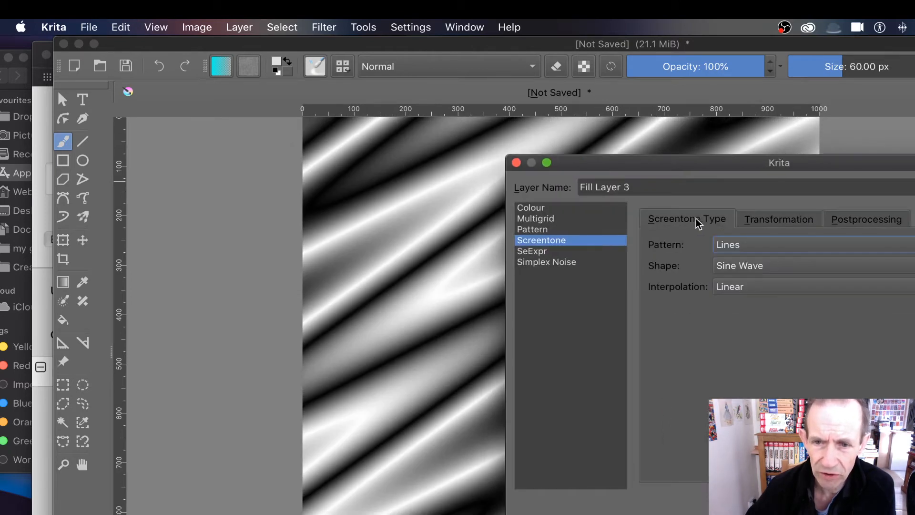
{"action": "left_click", "coordinate": [762, 267]}
{"action": "left_click", "coordinate": [757, 282]}
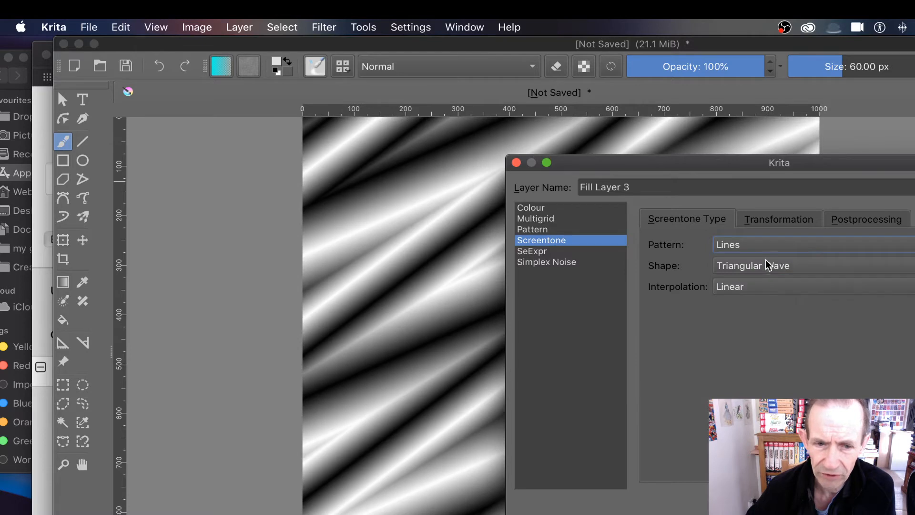
{"action": "left_click_drag", "start_coordinate": [644, 165], "coordinate": [782, 169]}
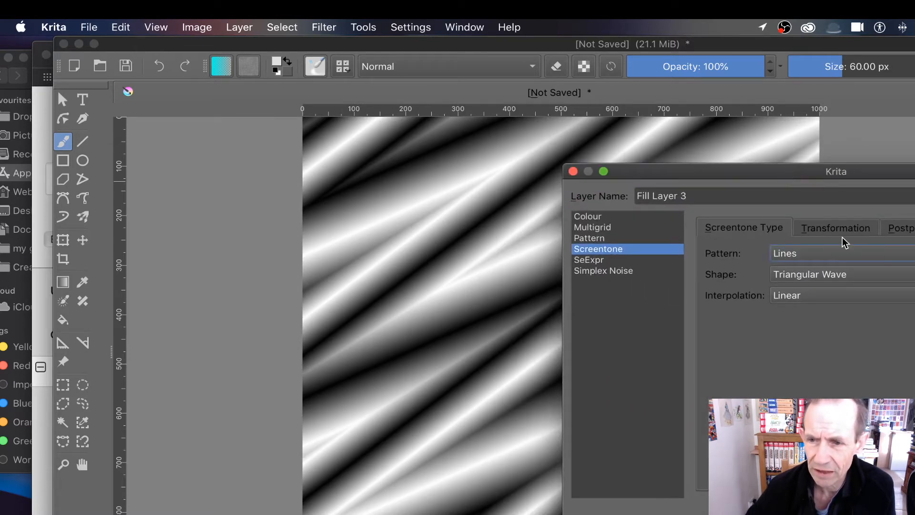
Step: Try Sinusoidal interpolation on the triangular lines and return it to Linear
{"action": "left_click", "coordinate": [805, 295]}
{"action": "left_click", "coordinate": [811, 314]}
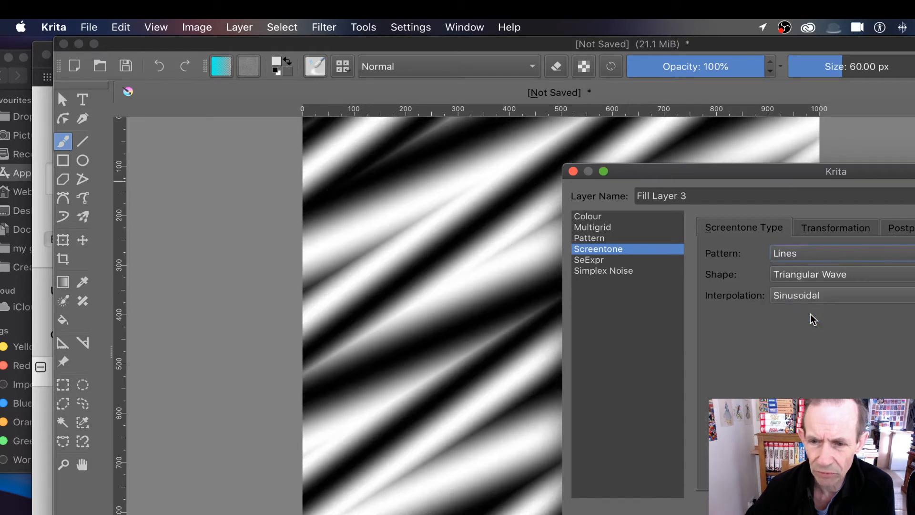
{"action": "left_click", "coordinate": [814, 296]}
{"action": "left_click", "coordinate": [808, 279]}
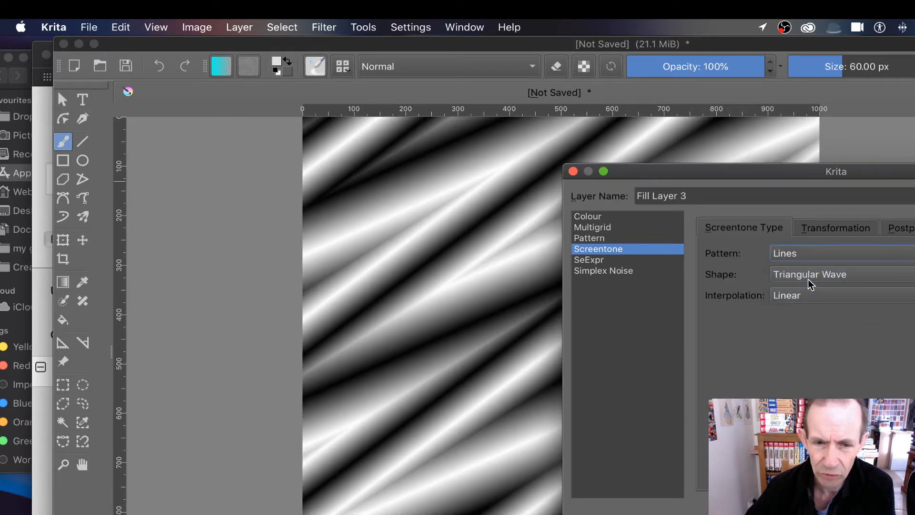
Step: Set the screentone's foreground colour to Purple and its background colour to Green in the postprocessing settings
{"action": "left_click", "coordinate": [831, 227]}
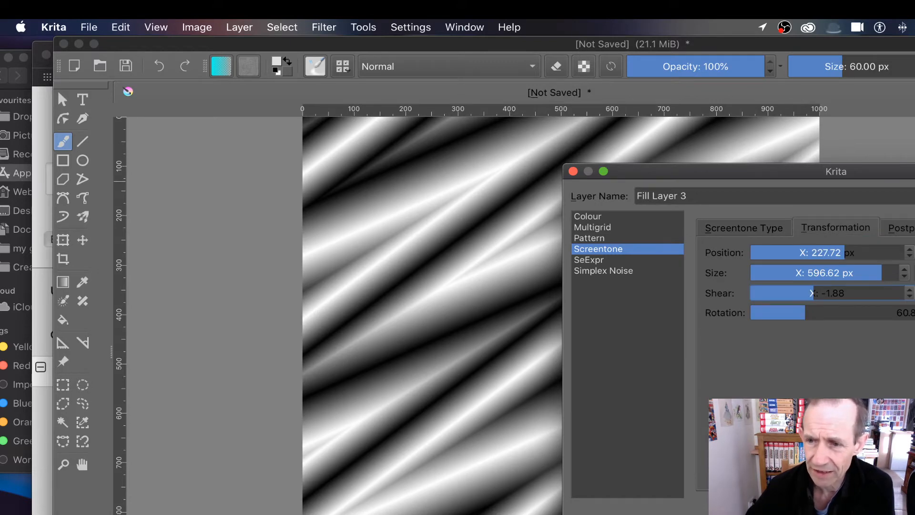
{"action": "left_click", "coordinate": [900, 227]}
{"action": "left_click", "coordinate": [803, 253]}
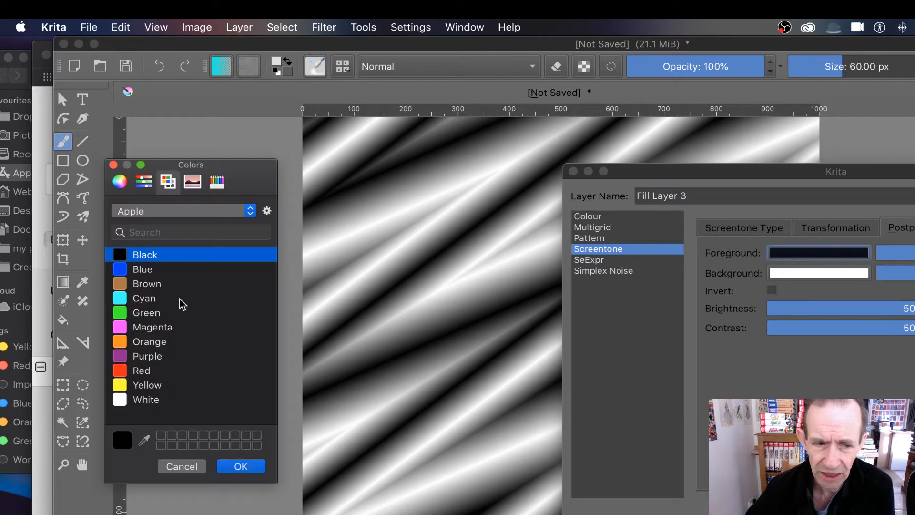
{"action": "left_click", "coordinate": [143, 356]}
{"action": "left_click", "coordinate": [242, 466]}
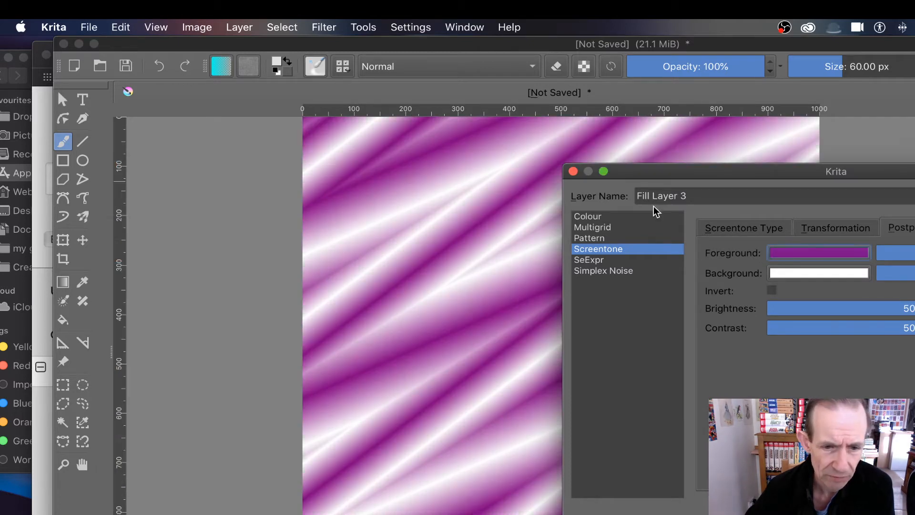
{"action": "left_click", "coordinate": [816, 273]}
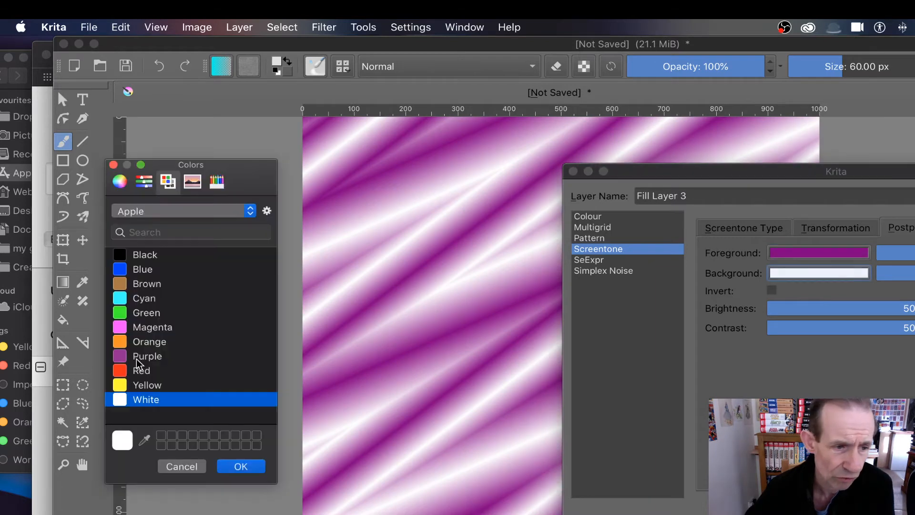
{"action": "left_click", "coordinate": [146, 313]}
{"action": "left_click", "coordinate": [241, 465]}
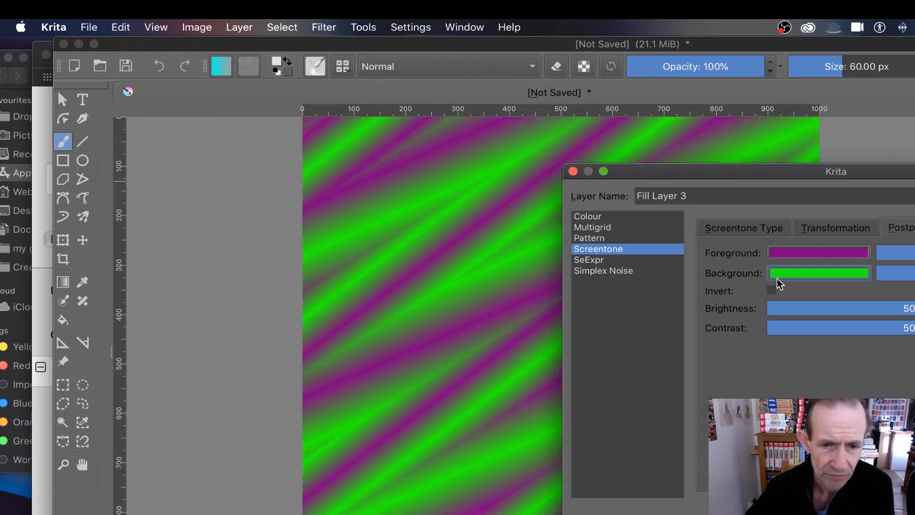
Step: Try inverting the screentone colours, restore them, and raise the contrast to 99.50%
{"action": "left_click_drag", "start_coordinate": [692, 176], "coordinate": [669, 169]}
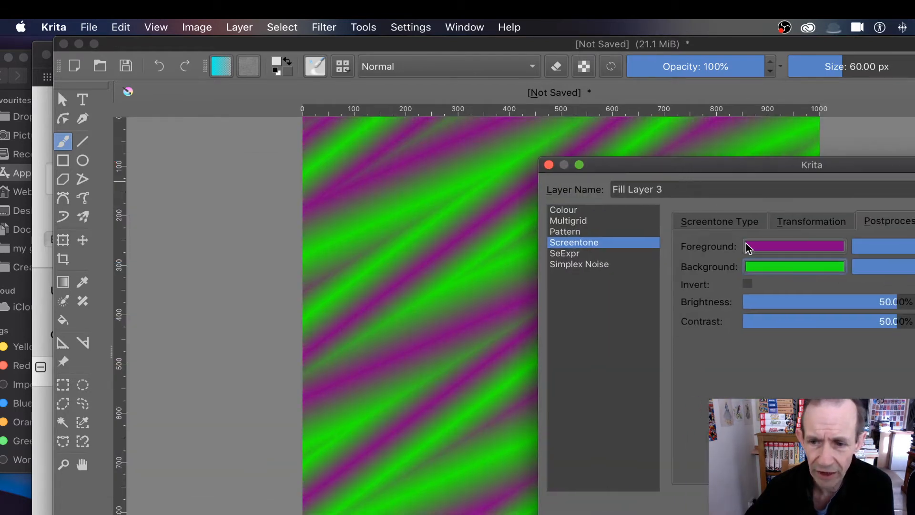
{"action": "left_click", "coordinate": [748, 285]}
{"action": "left_click", "coordinate": [749, 284]}
{"action": "mouse_move", "coordinate": [913, 246]}
{"action": "left_mouse_down"}
{"action": "mouse_move", "coordinate": [891, 244]}
{"action": "mouse_move", "coordinate": [914, 246]}
{"action": "left_mouse_up"}
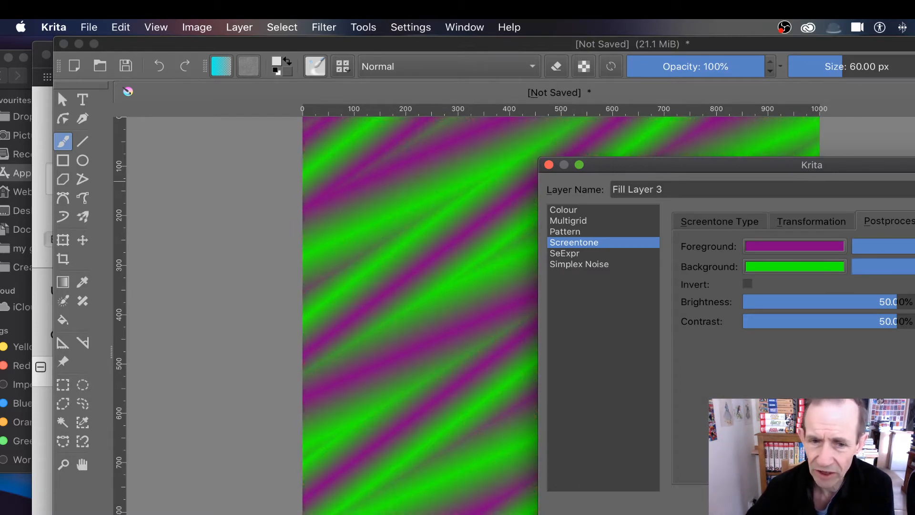
{"action": "left_click_drag", "start_coordinate": [888, 321], "coordinate": [911, 322]}
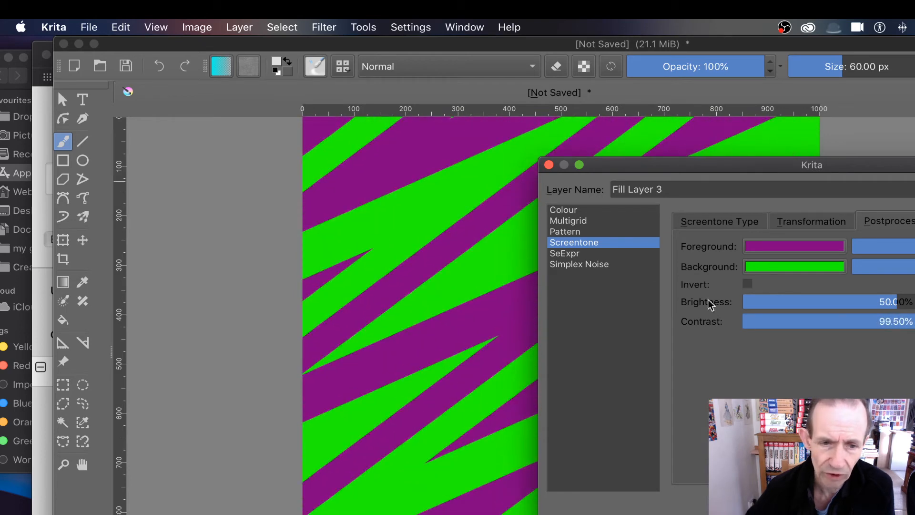
Step: Set the X shear of the triangular lines to 0.49
{"action": "left_click_drag", "start_coordinate": [663, 168], "coordinate": [771, 201]}
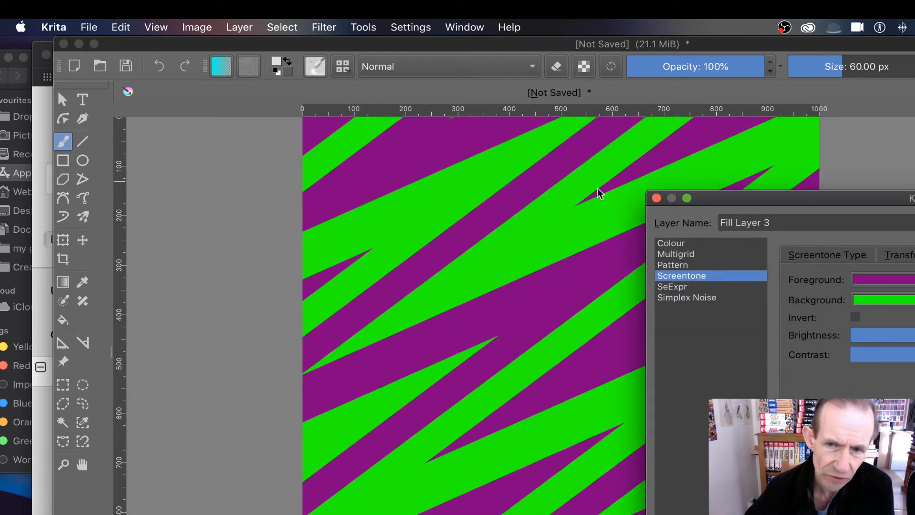
{"action": "left_click", "coordinate": [898, 255]}
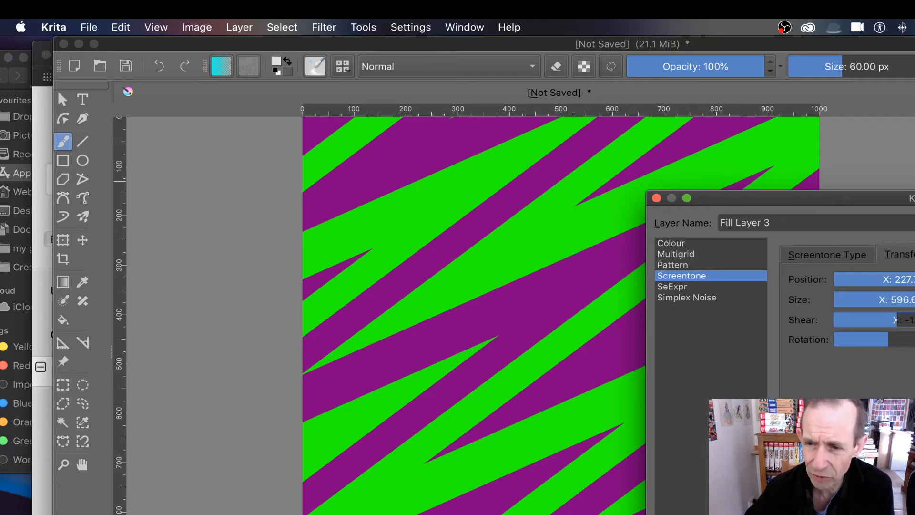
{"action": "mouse_move", "coordinate": [894, 319]}
{"action": "left_mouse_down"}
{"action": "mouse_move", "coordinate": [885, 318]}
{"action": "mouse_move", "coordinate": [910, 320]}
{"action": "left_mouse_up"}
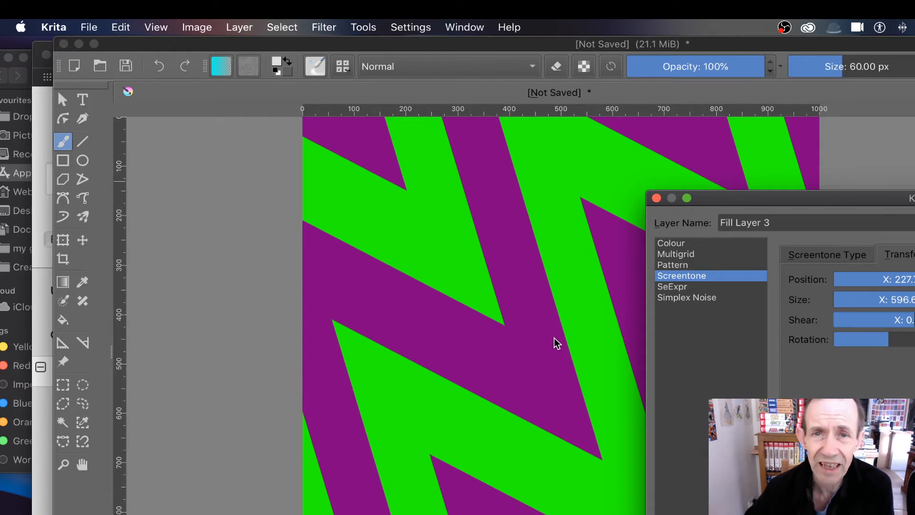
Step: Try the Sawtooth Wave line shape and settle on Curtains for the screentone
{"action": "left_click_drag", "start_coordinate": [913, 202], "coordinate": [902, 171]}
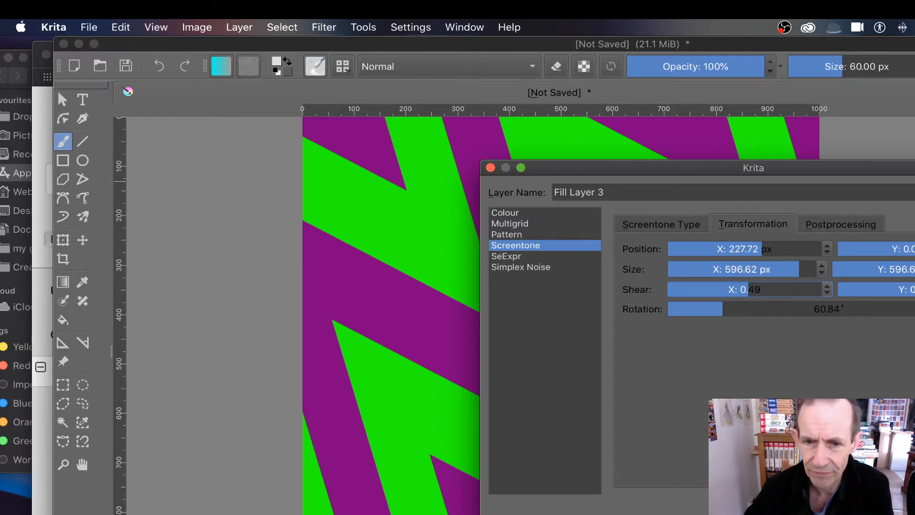
{"action": "left_click", "coordinate": [664, 226]}
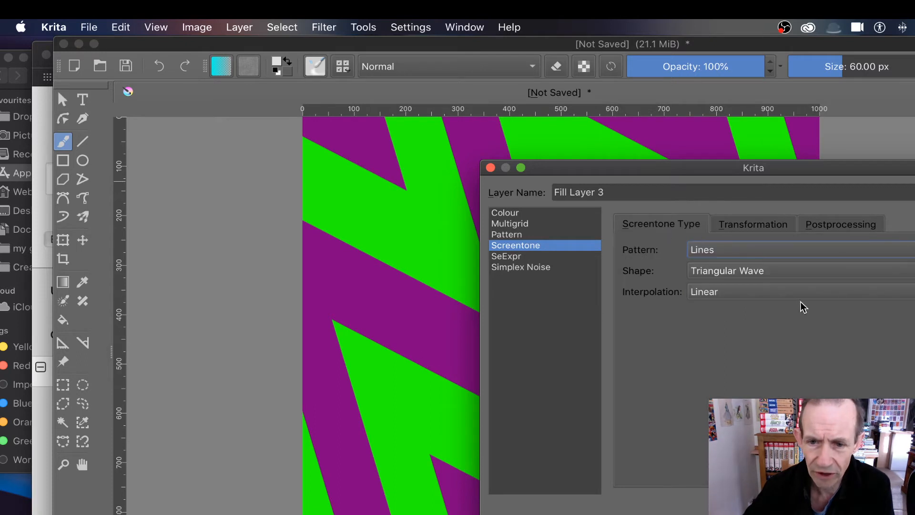
{"action": "left_click", "coordinate": [769, 271]}
{"action": "left_click", "coordinate": [767, 281]}
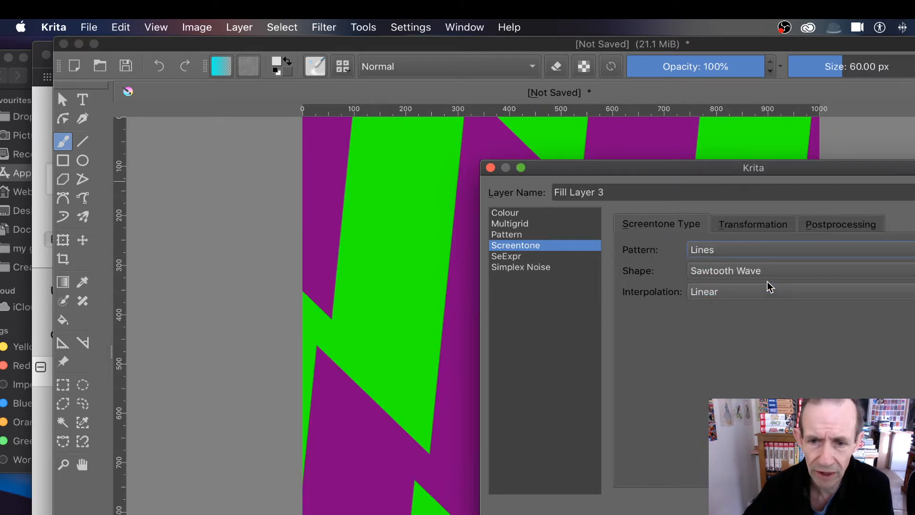
{"action": "left_click_drag", "start_coordinate": [742, 168], "coordinate": [650, 200]}
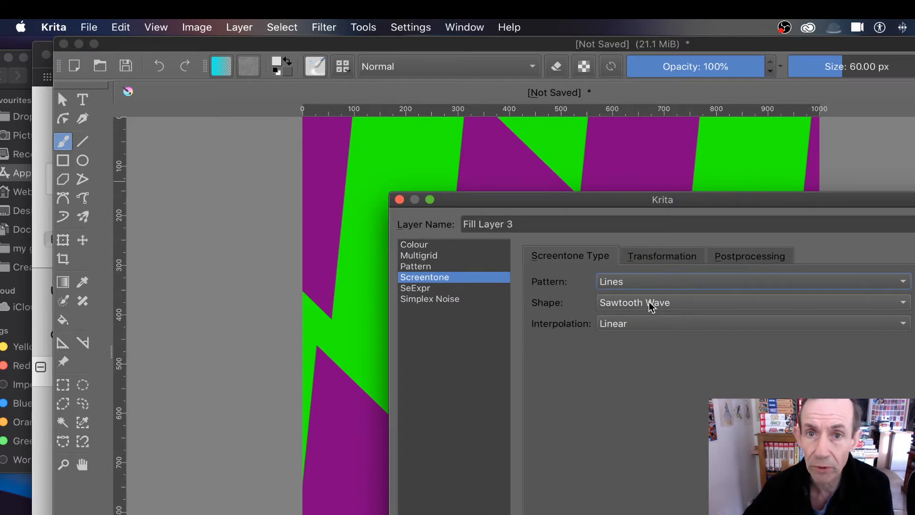
{"action": "left_click", "coordinate": [652, 306]}
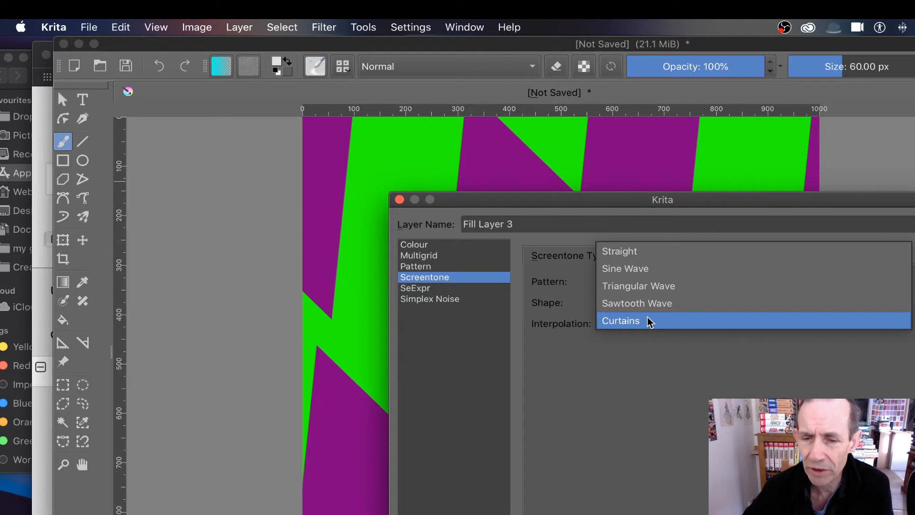
{"action": "left_click", "coordinate": [648, 318]}
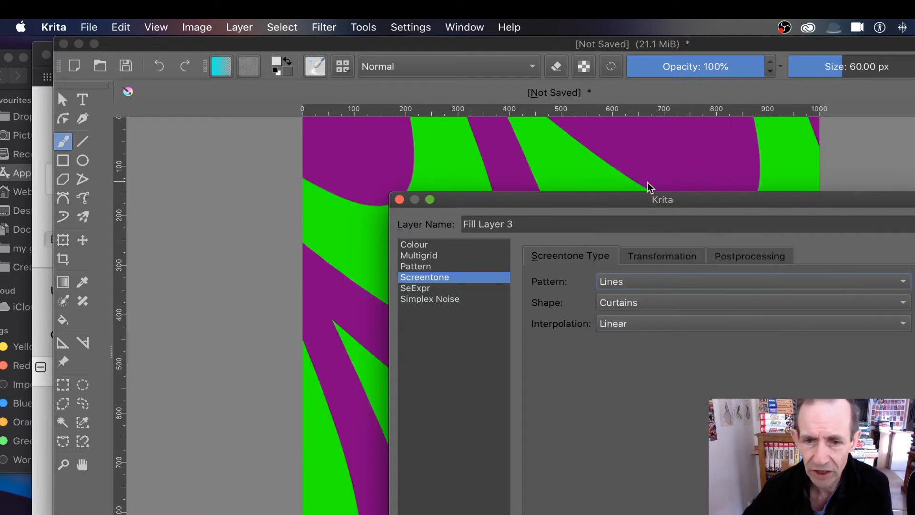
{"action": "left_click_drag", "start_coordinate": [633, 200], "coordinate": [800, 187]}
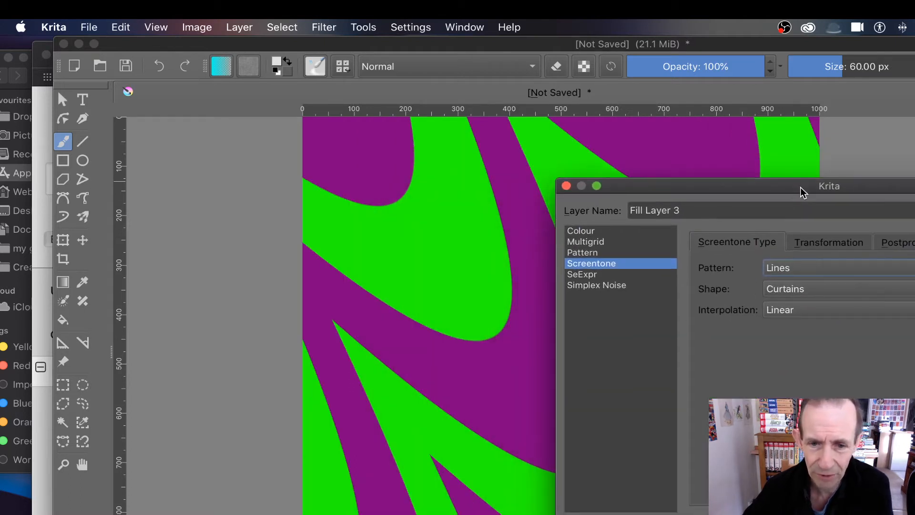
Step: Switch the fill layer to SeExpr and open the Disney noisecolor2 preset's name for editing, then leave it as is
{"action": "left_click", "coordinate": [588, 276]}
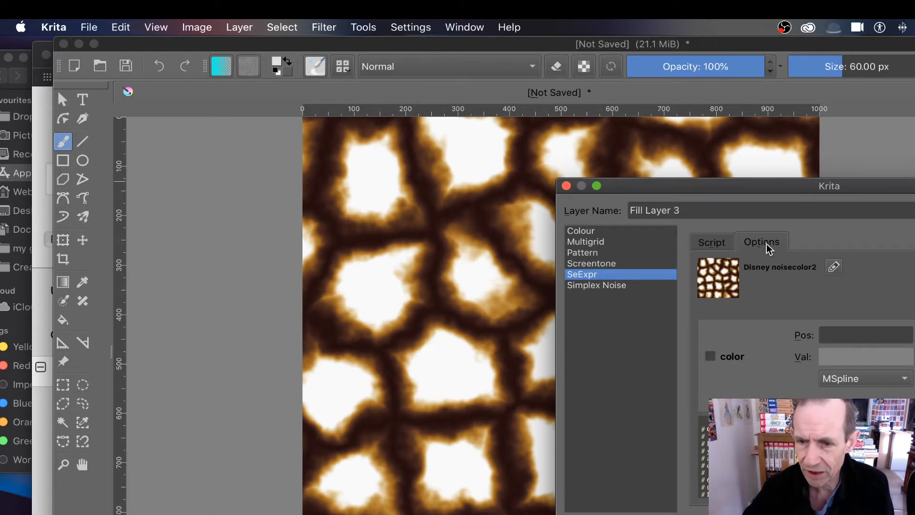
{"action": "left_click", "coordinate": [834, 268]}
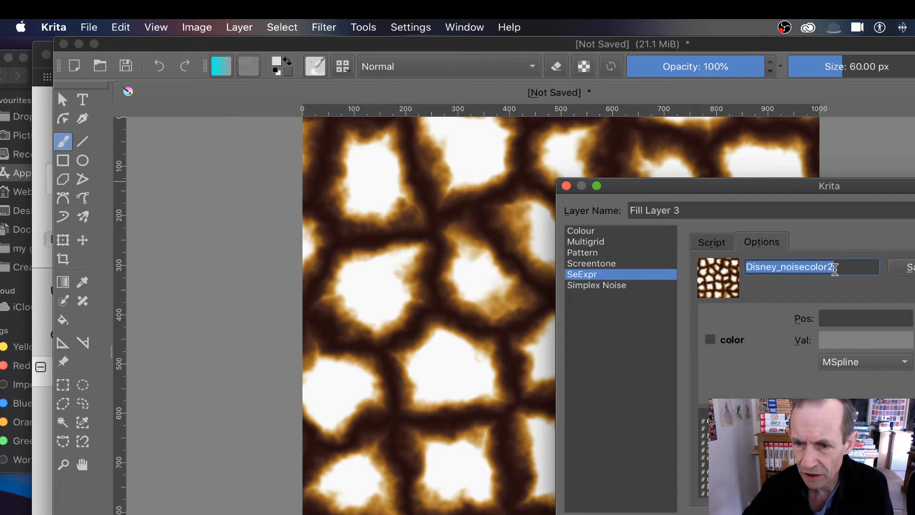
{"action": "key", "text": "Escape"}
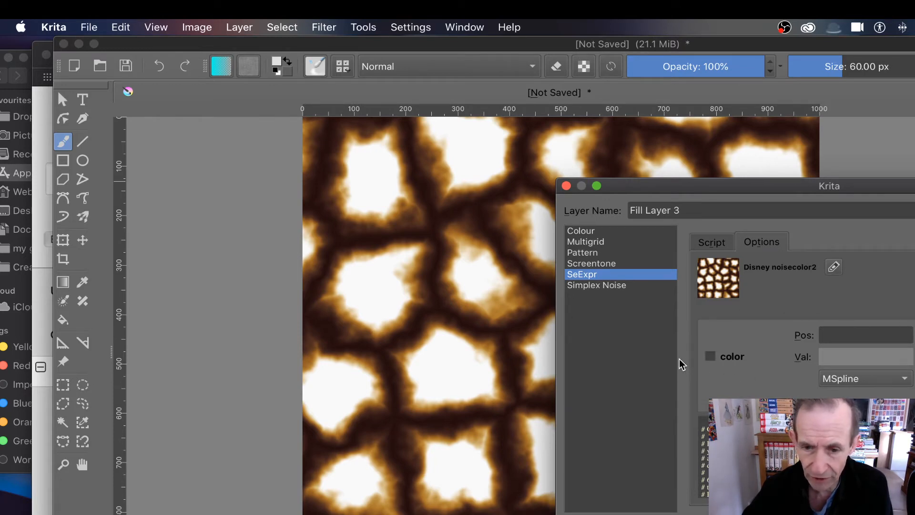
Step: Enable the color variable, set its ramp colour at position 0.364 to Red and change the interpolation to Spline
{"action": "left_click", "coordinate": [709, 357]}
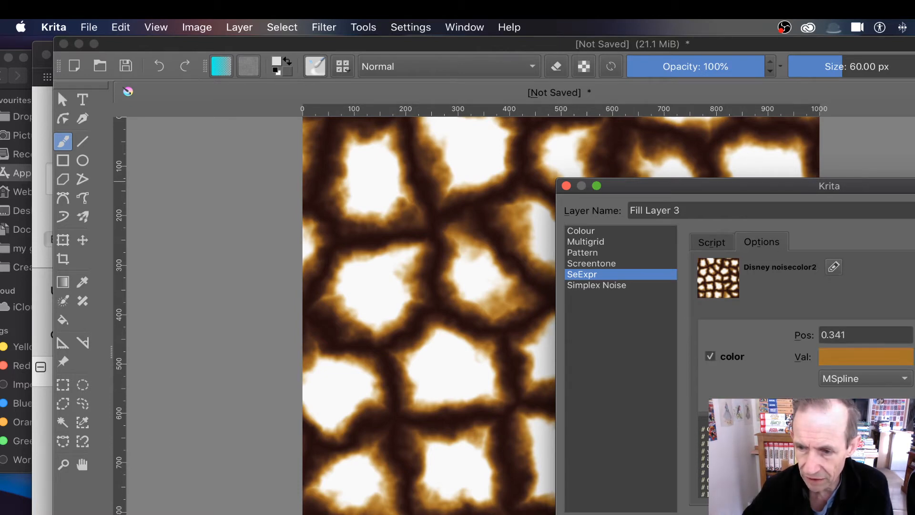
{"action": "left_click", "coordinate": [835, 358]}
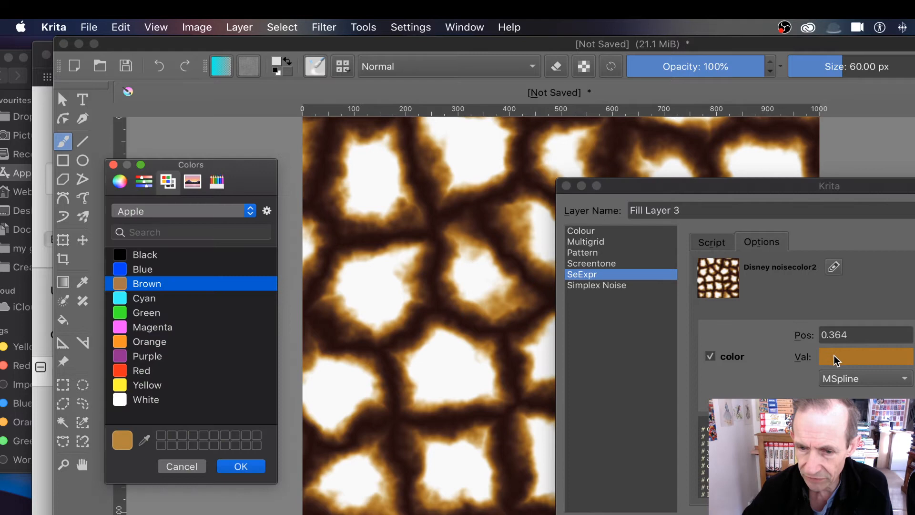
{"action": "left_click", "coordinate": [111, 370]}
{"action": "left_click", "coordinate": [241, 466]}
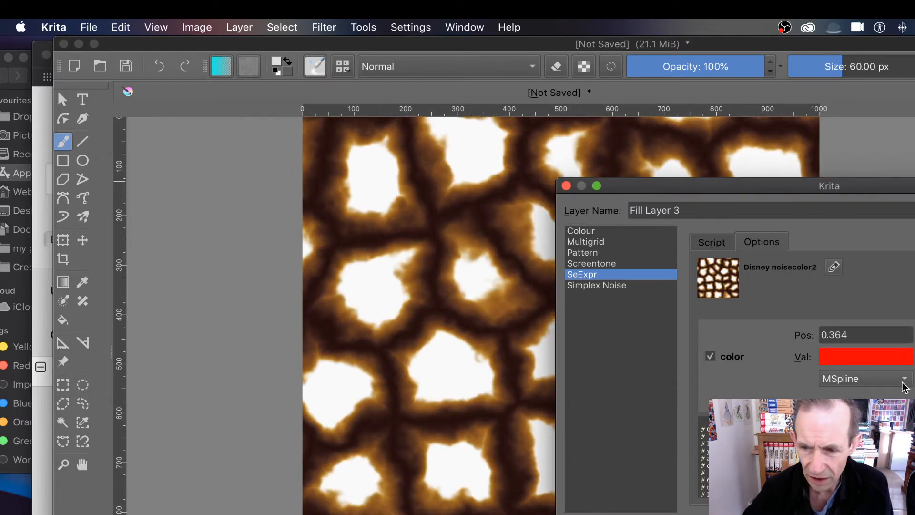
{"action": "left_click", "coordinate": [875, 379]}
{"action": "left_click", "coordinate": [892, 364]}
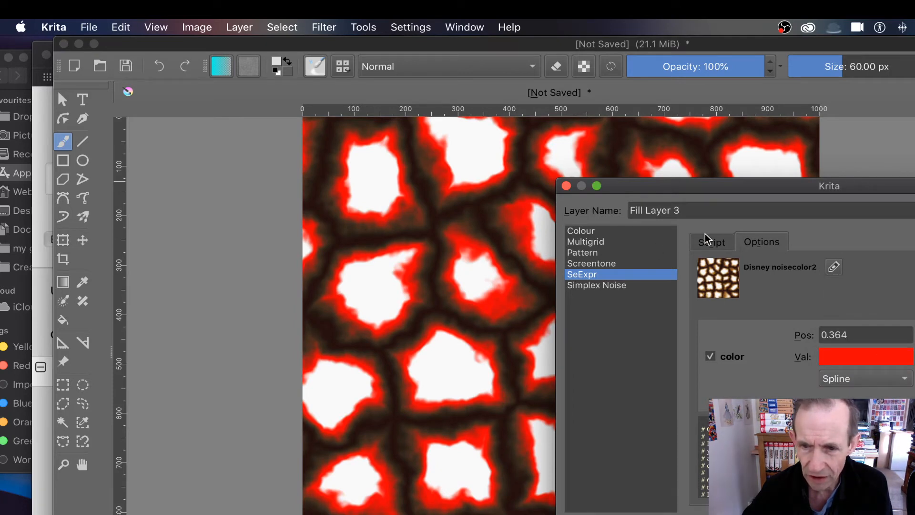
Step: Rearrange the fill layer dialog and examine the colour ramp and script of the Disney noise preset
{"action": "left_click_drag", "start_coordinate": [815, 182], "coordinate": [658, 106]}
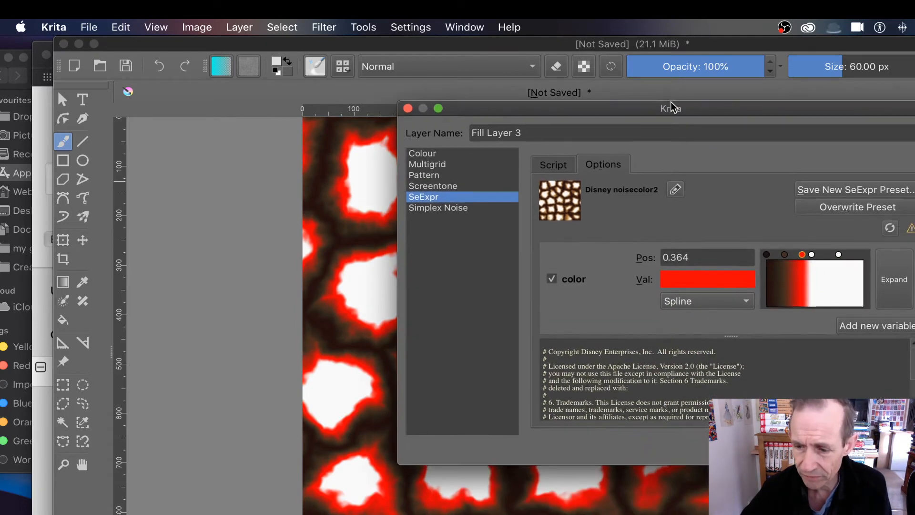
{"action": "mouse_move", "coordinate": [732, 337]}
{"action": "left_mouse_down"}
{"action": "mouse_move", "coordinate": [730, 381]}
{"action": "mouse_move", "coordinate": [733, 338]}
{"action": "left_mouse_up"}
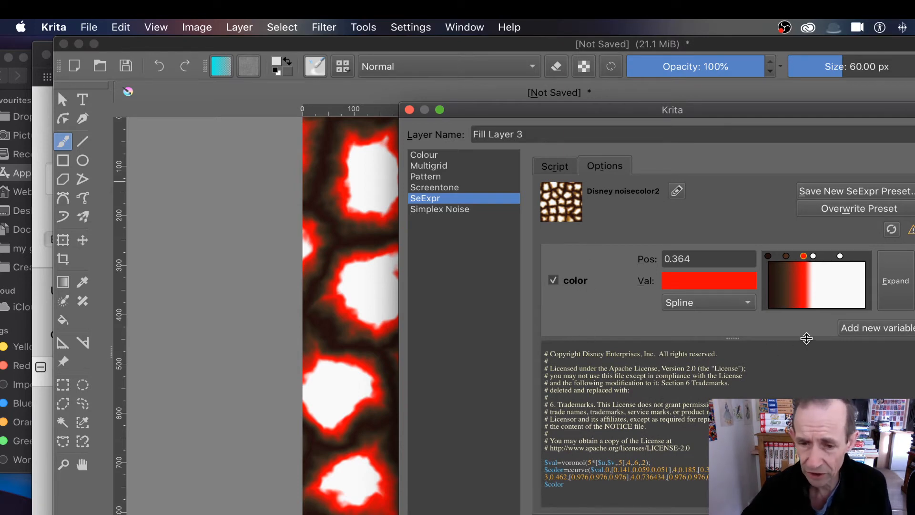
{"action": "left_click_drag", "start_coordinate": [732, 337], "coordinate": [739, 367]}
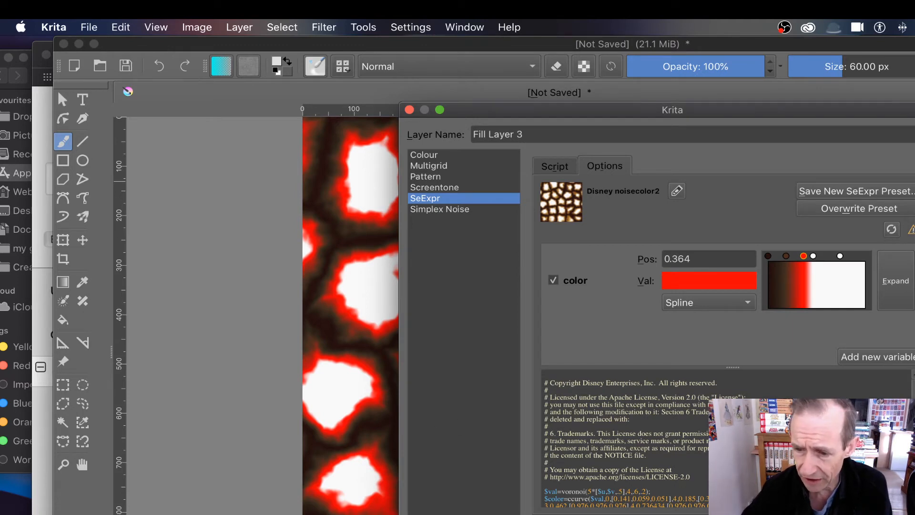
{"action": "scroll", "coordinate": [641, 474], "scroll_direction": "down", "scroll_amount": 1}
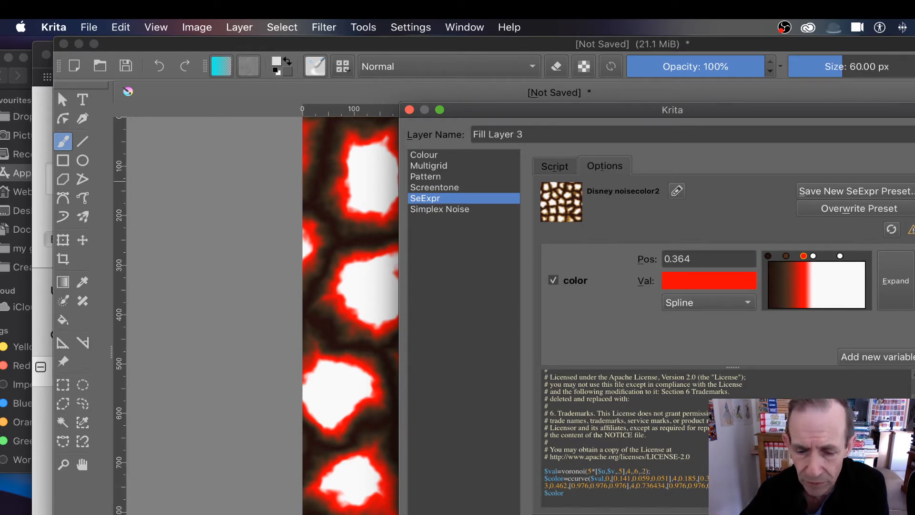
Step: Apply the Wolthera's Color Cellnoise script to the fill layer and uncover the canvas to check the pattern
{"action": "left_click", "coordinate": [547, 167]}
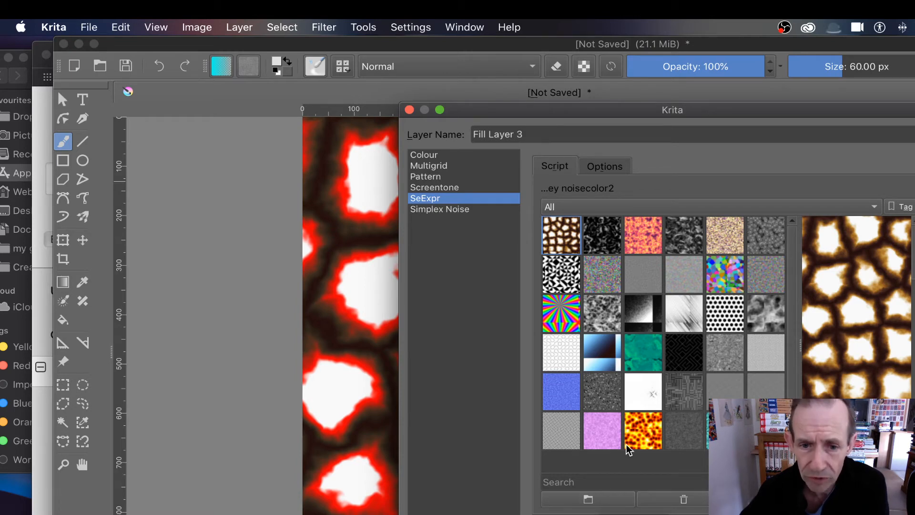
{"action": "left_click", "coordinate": [608, 282]}
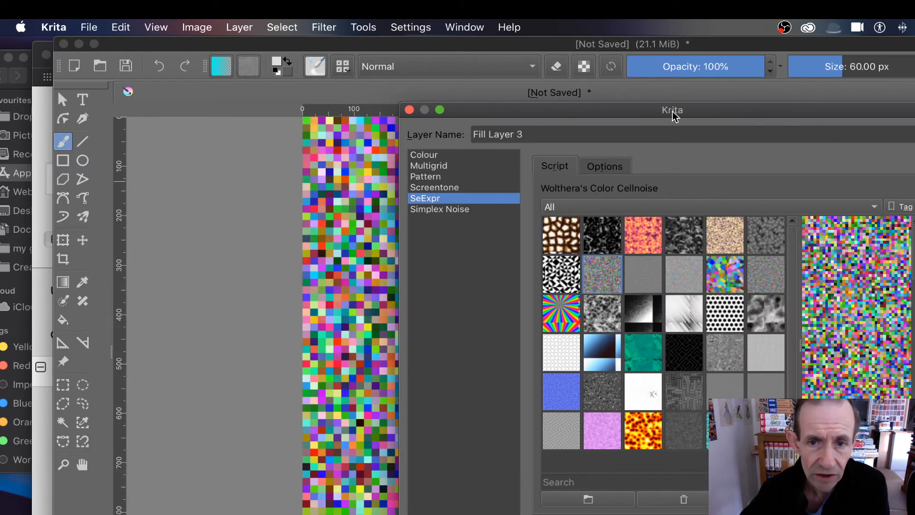
{"action": "left_click_drag", "start_coordinate": [584, 115], "coordinate": [848, 125]}
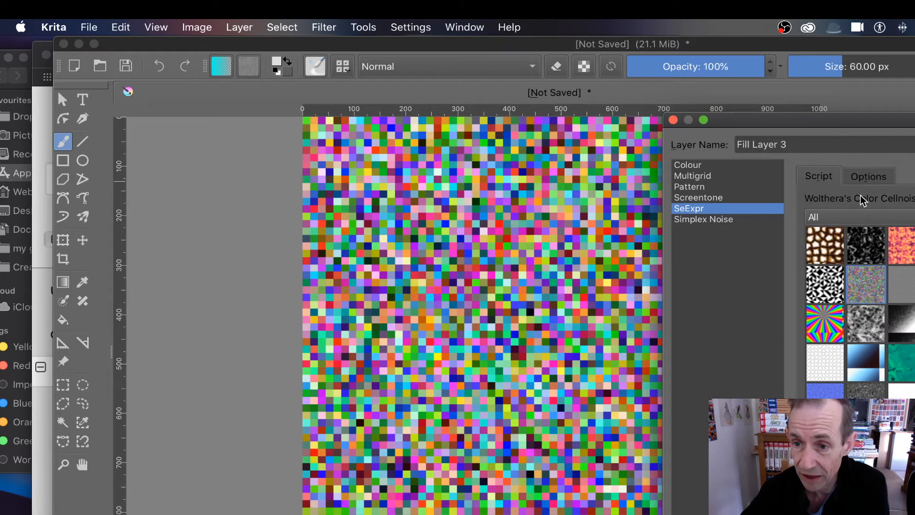
{"action": "left_click_drag", "start_coordinate": [853, 120], "coordinate": [673, 97]}
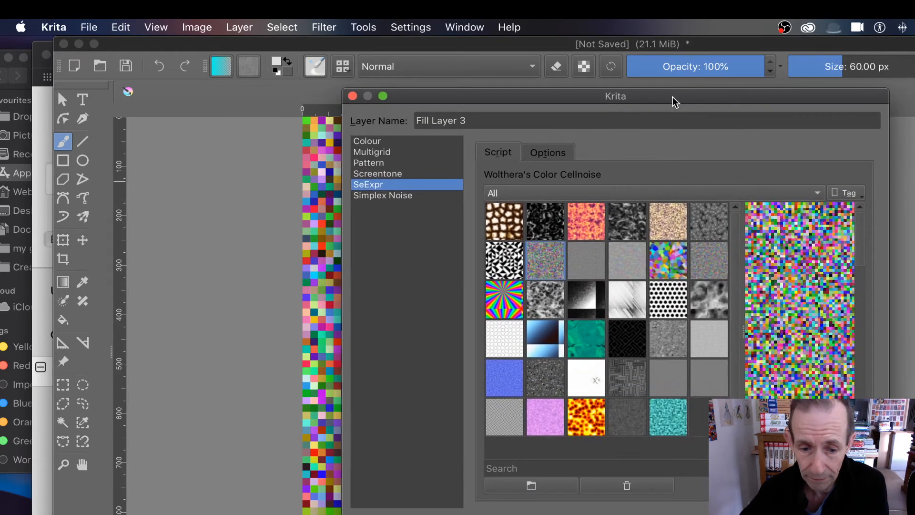
Step: In the Color Cellnoise script, change the lower limit in the $zCoord range comment to 0.3
{"action": "left_click", "coordinate": [548, 153]}
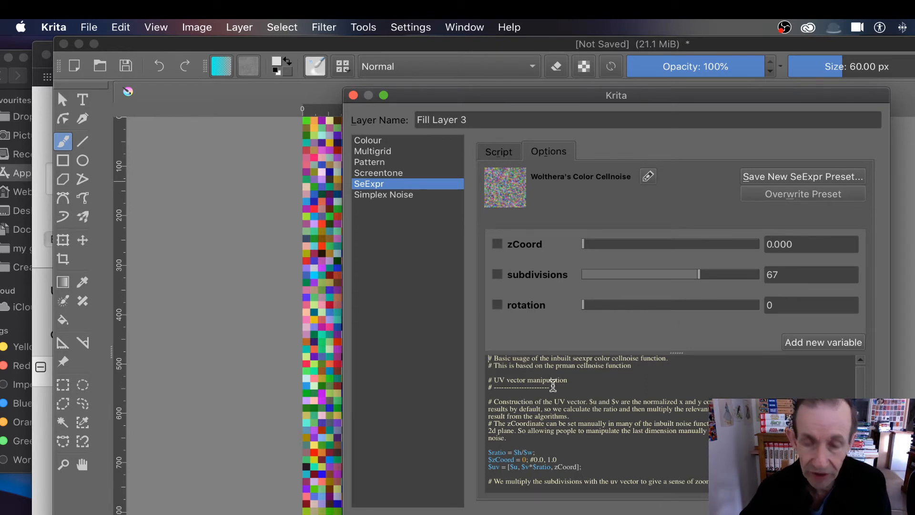
{"action": "double_click", "coordinate": [543, 459]}
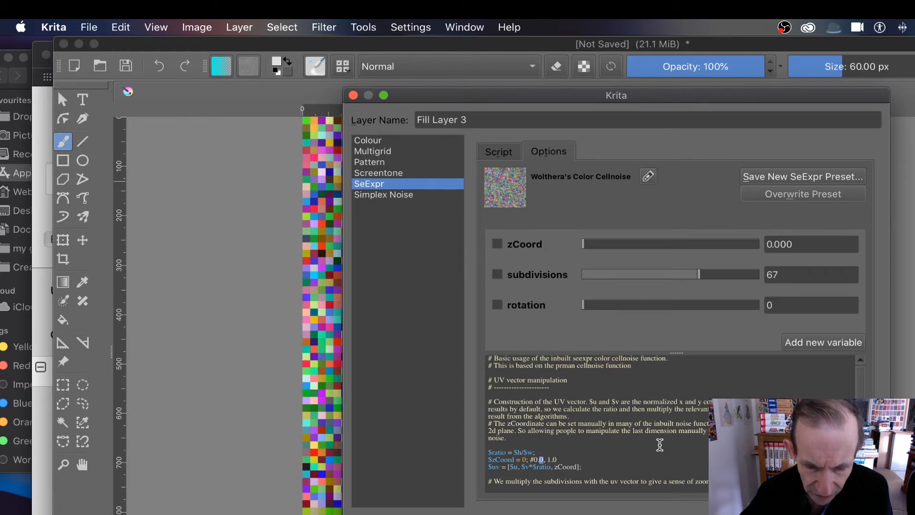
{"action": "type", "text": "3"}
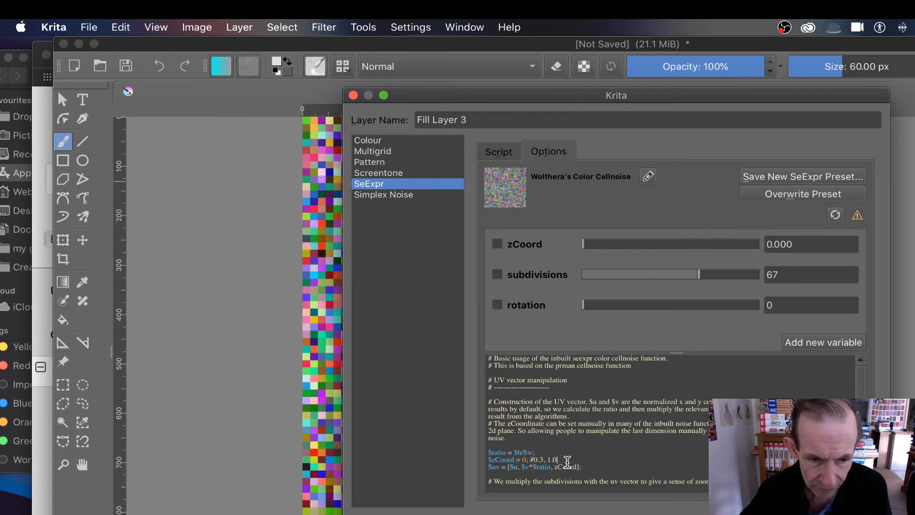
{"action": "left_click_drag", "start_coordinate": [653, 97], "coordinate": [750, 95]}
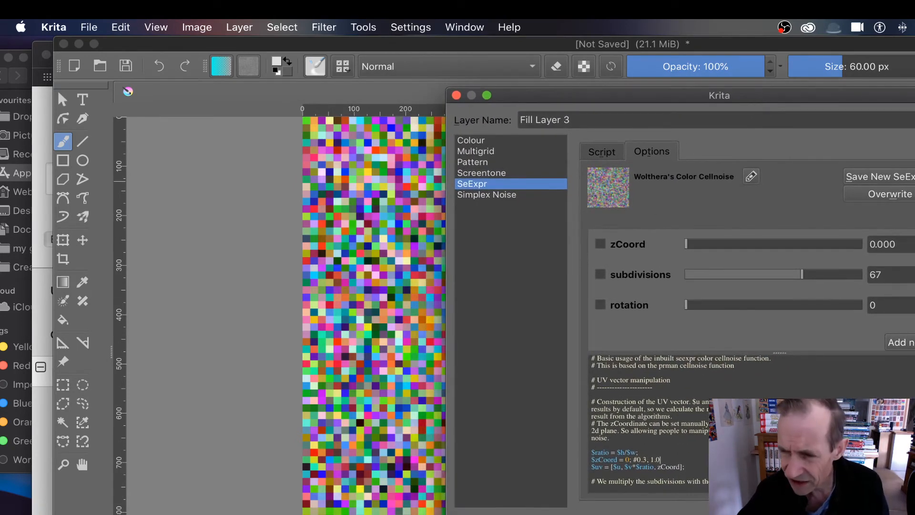
Step: Change the rotation axis vector in the Color Cellnoise script's rotate function to [0,5,1]
{"action": "scroll", "coordinate": [648, 419], "scroll_direction": "down", "scroll_amount": 6}
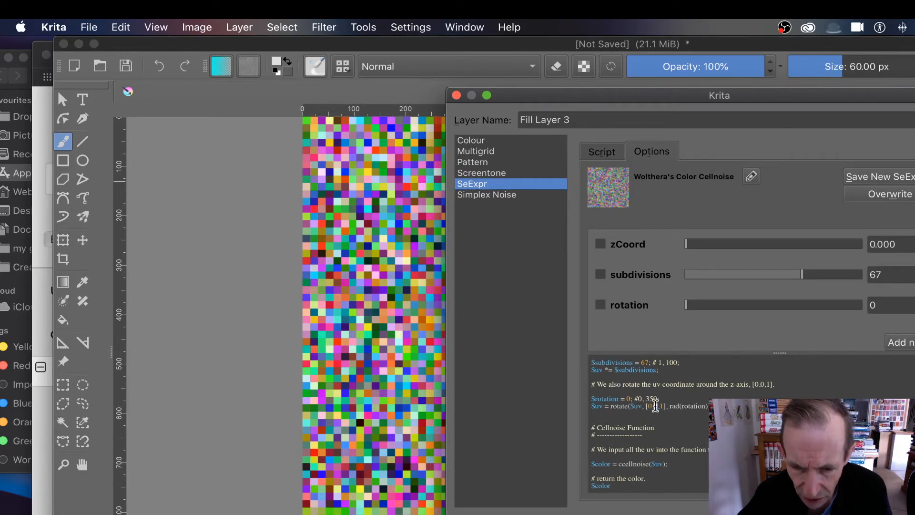
{"action": "left_click_drag", "start_coordinate": [654, 405], "coordinate": [658, 406]}
{"action": "type", "text": "5"}
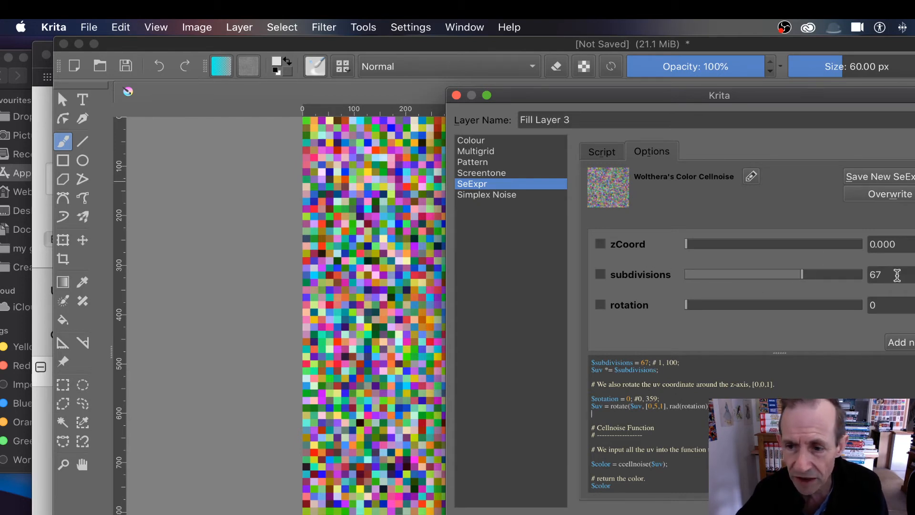
Step: Set $subdivisions to 12 in the Color Cellnoise script and uncover more of the canvas to check the squares
{"action": "double_click", "coordinate": [896, 276]}
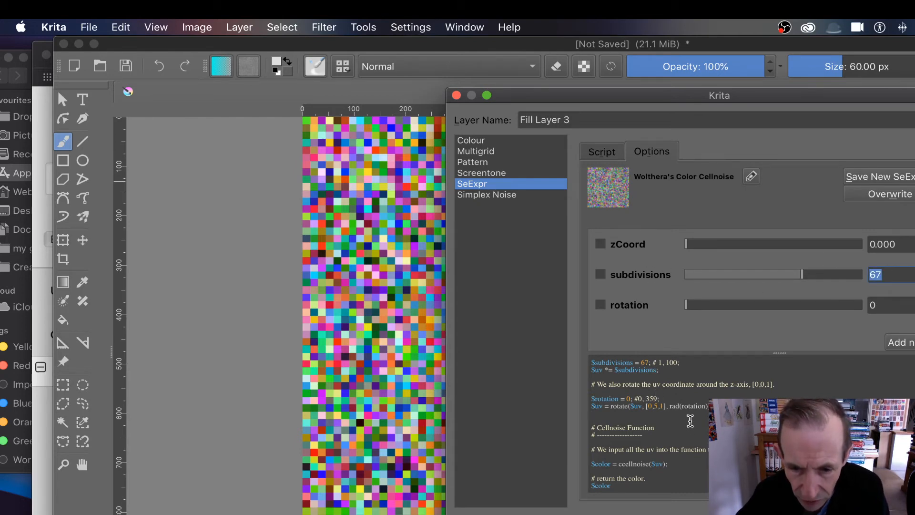
{"action": "left_click_drag", "start_coordinate": [652, 362], "coordinate": [639, 362]}
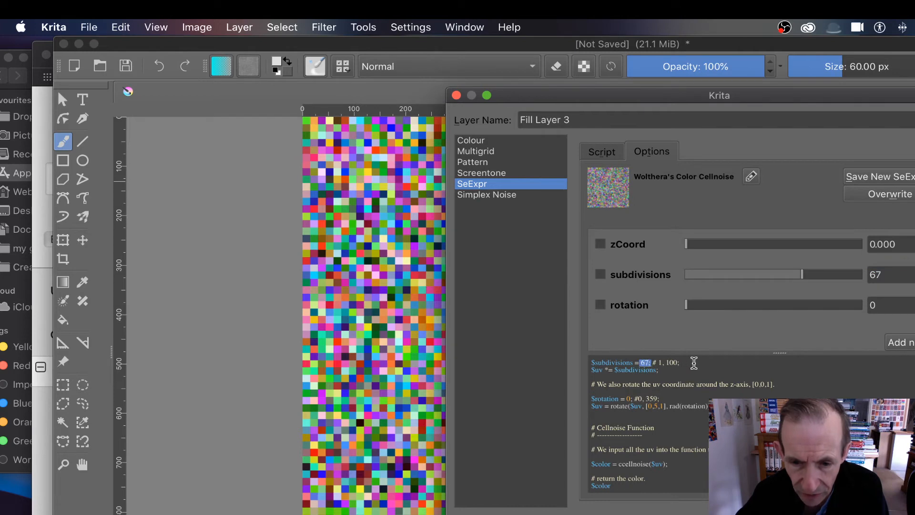
{"action": "left_click", "coordinate": [646, 362]}
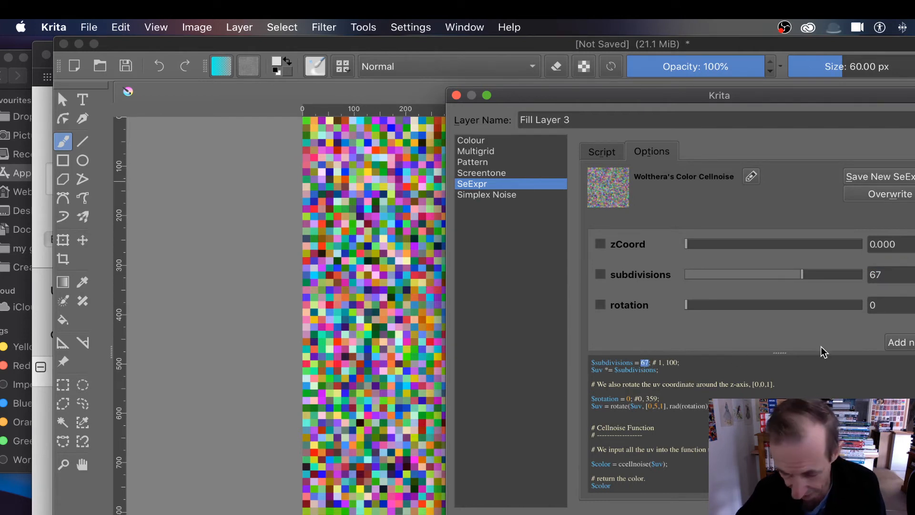
{"action": "type", "text": "12"}
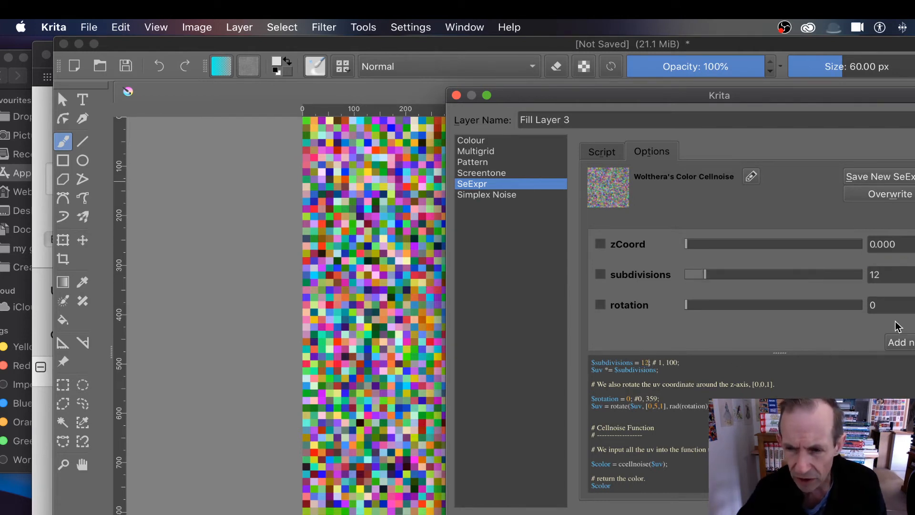
{"action": "left_click", "coordinate": [892, 275]}
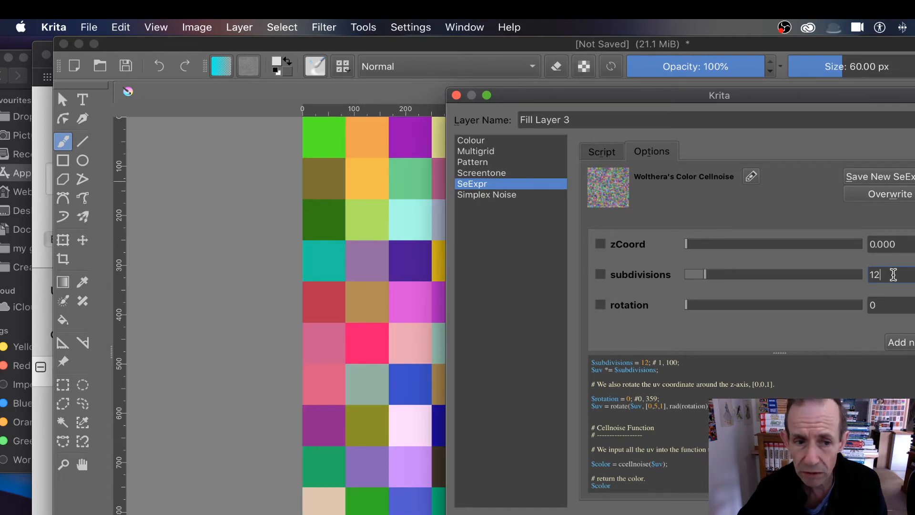
{"action": "left_click_drag", "start_coordinate": [623, 95], "coordinate": [701, 108]}
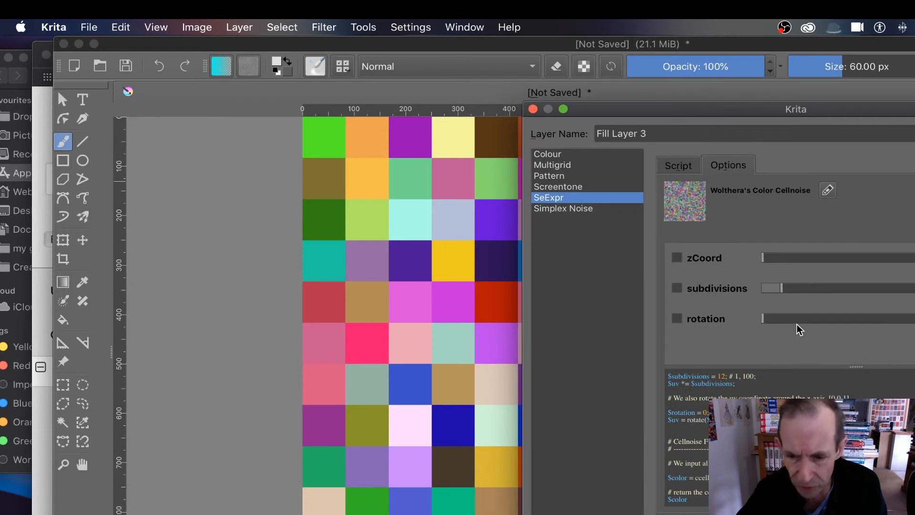
{"action": "left_click", "coordinate": [724, 376]}
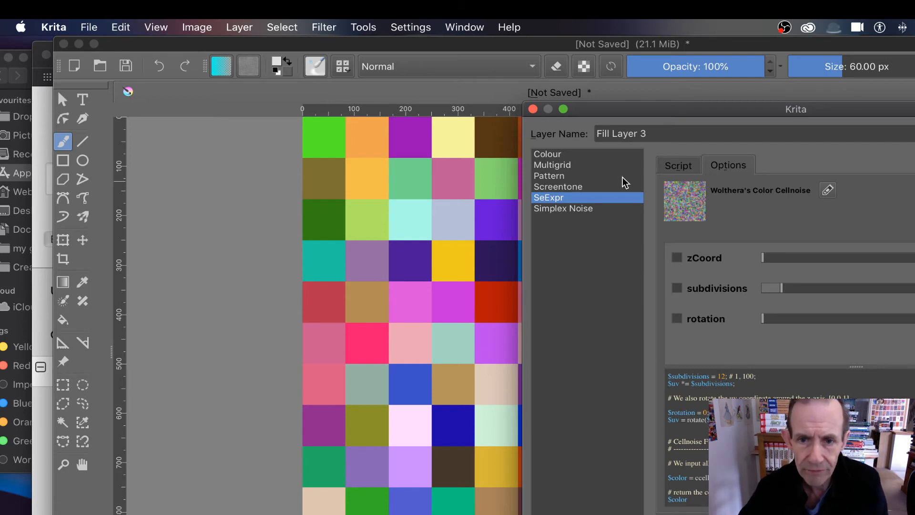
Step: Apply the Wolthera's Dotted Field script to the fill layer
{"action": "left_click", "coordinate": [687, 168]}
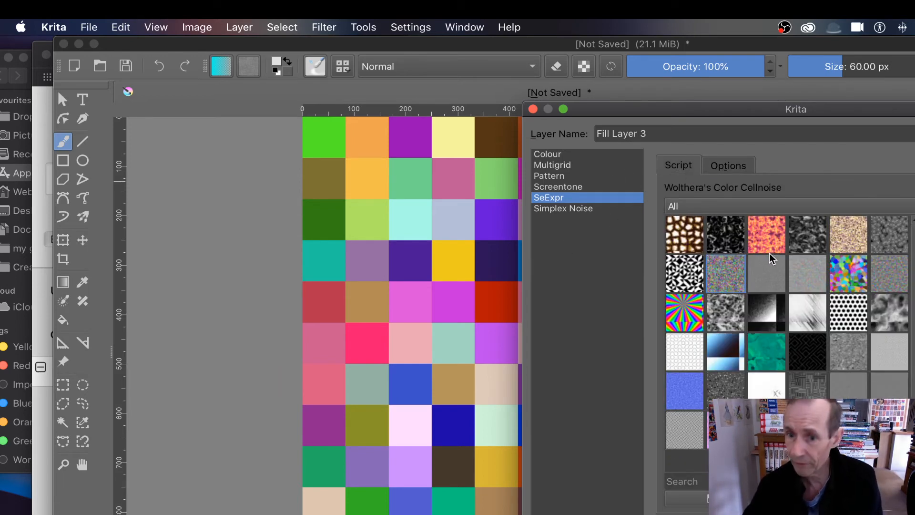
{"action": "mouse_move", "coordinate": [769, 253]}
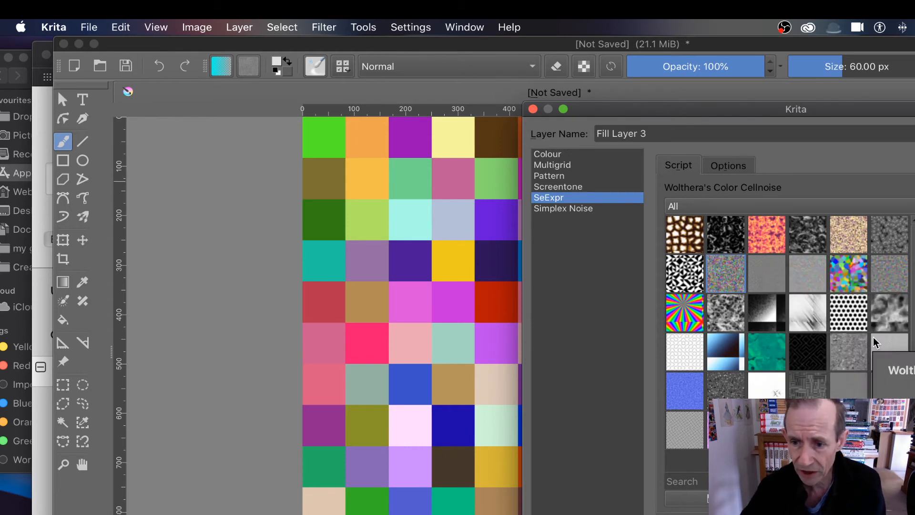
{"action": "mouse_move", "coordinate": [821, 306]}
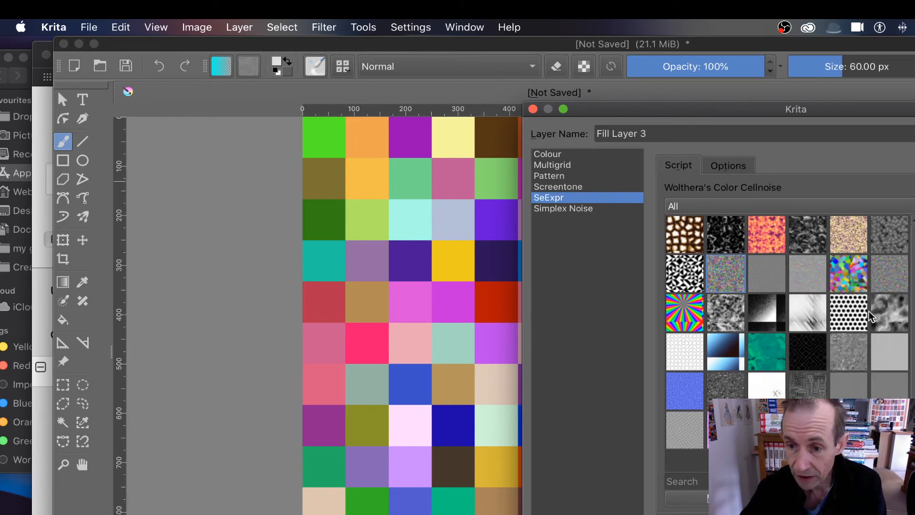
{"action": "left_click", "coordinate": [845, 324]}
{"action": "mouse_move", "coordinate": [847, 325]}
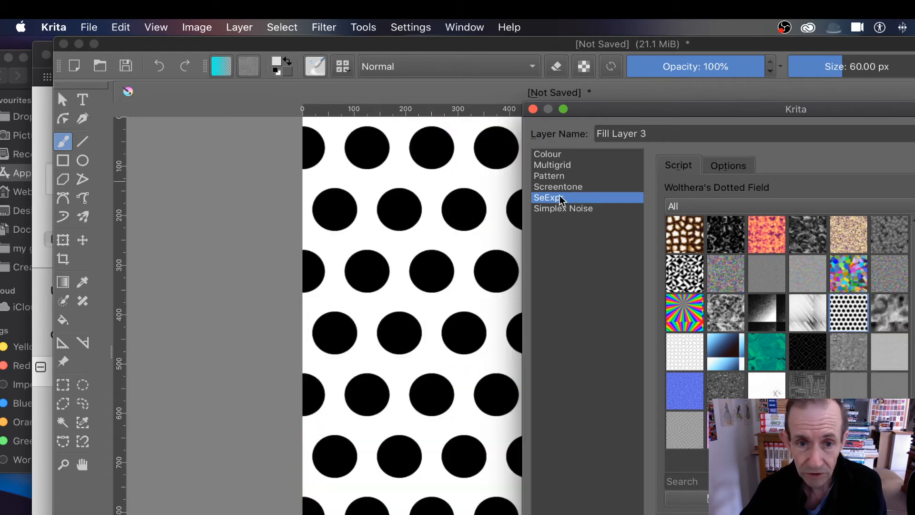
Step: Set the vertical dot-centre value in the circle-determining part of the Dotted Field script to 0.3
{"action": "left_click", "coordinate": [729, 165]}
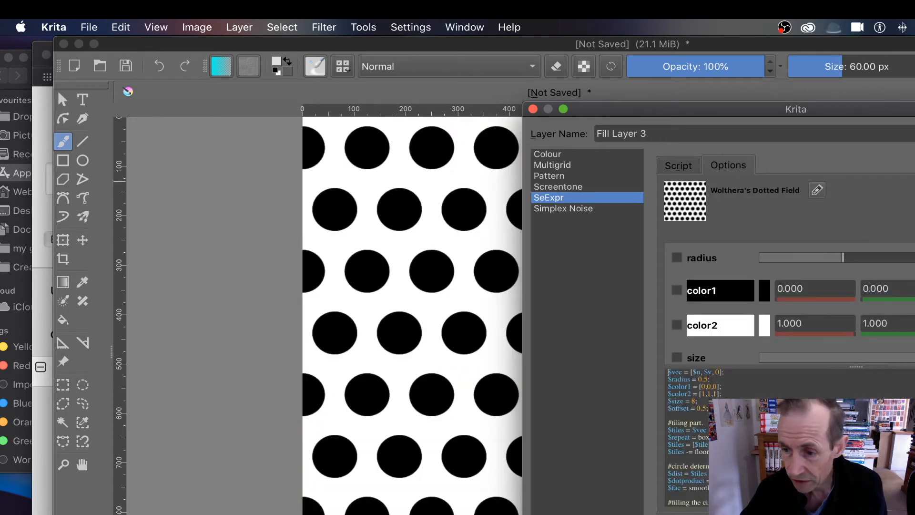
{"action": "scroll", "coordinate": [688, 435], "scroll_direction": "down", "scroll_amount": 3}
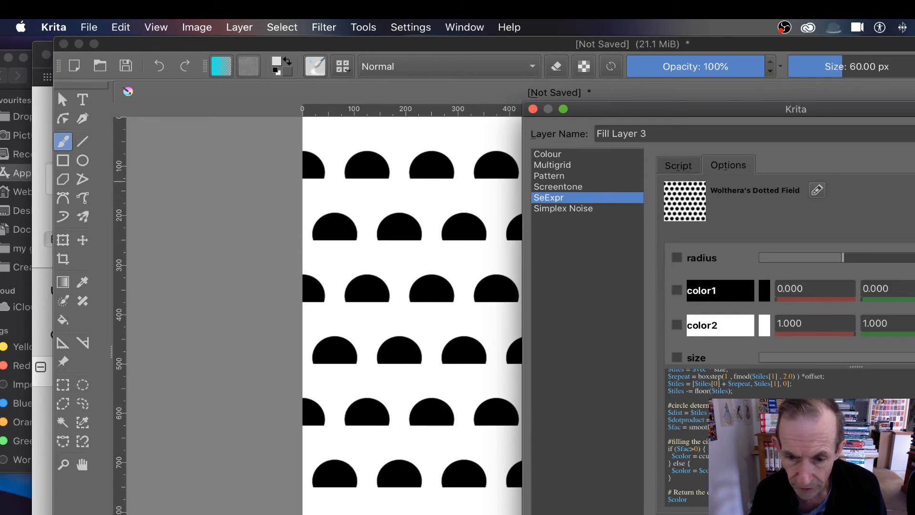
{"action": "key", "text": "BackSpace"}
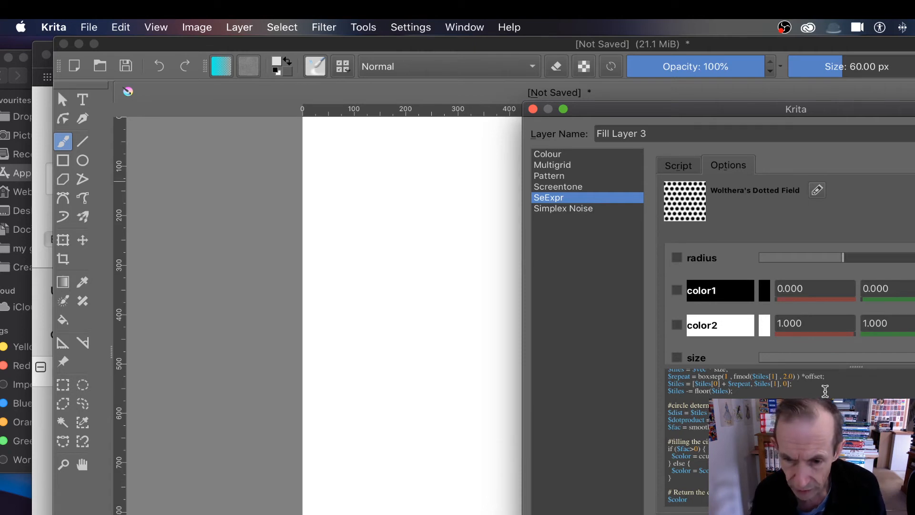
{"action": "type", "text": "0.3"}
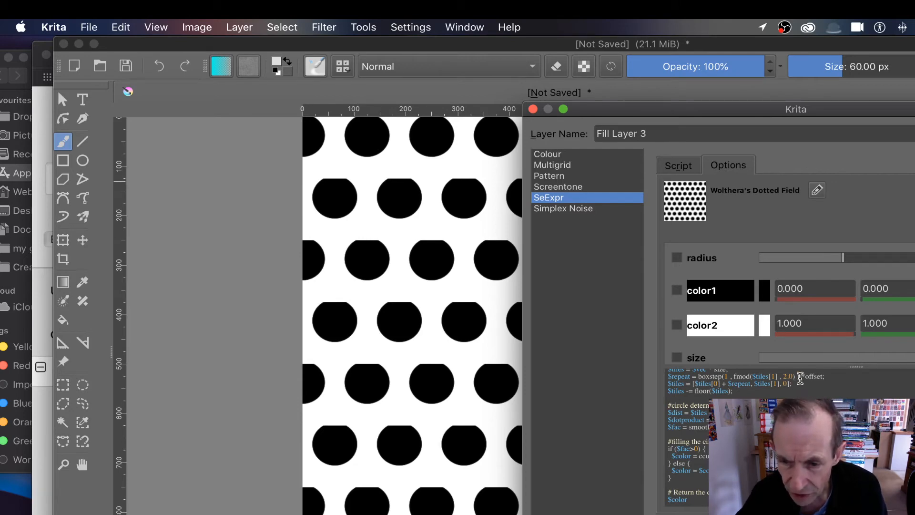
Step: Change the fmod divisor in the Dotted Field script's $repeat line to 5.0 and inspect the $dist line
{"action": "double_click", "coordinate": [785, 376]}
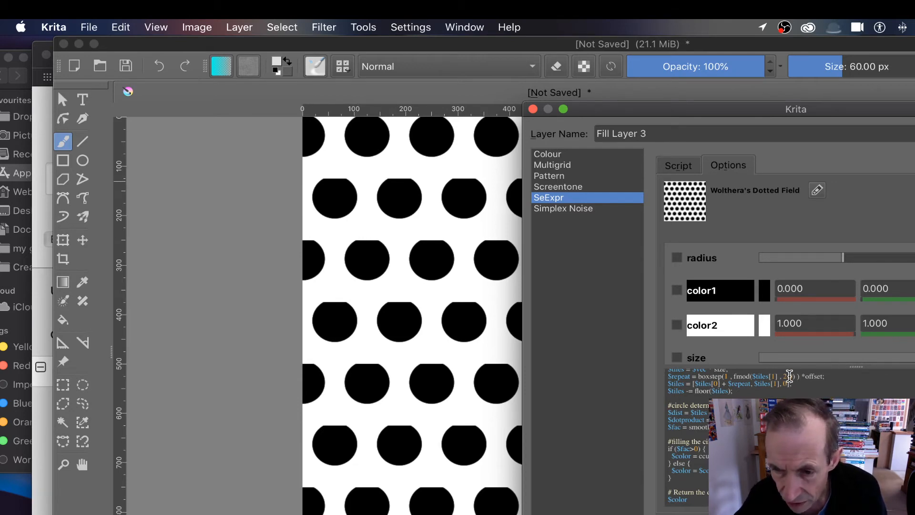
{"action": "type", "text": "5"}
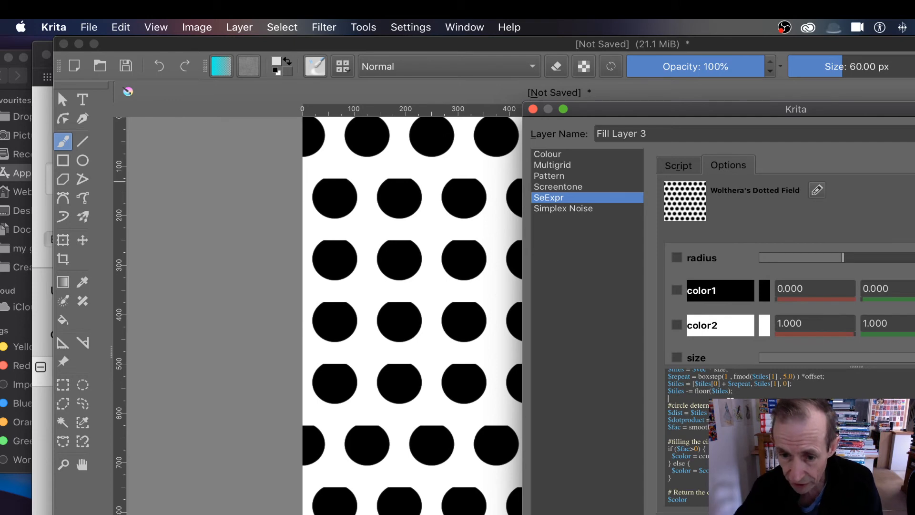
{"action": "left_click_drag", "start_coordinate": [730, 412], "coordinate": [668, 412]}
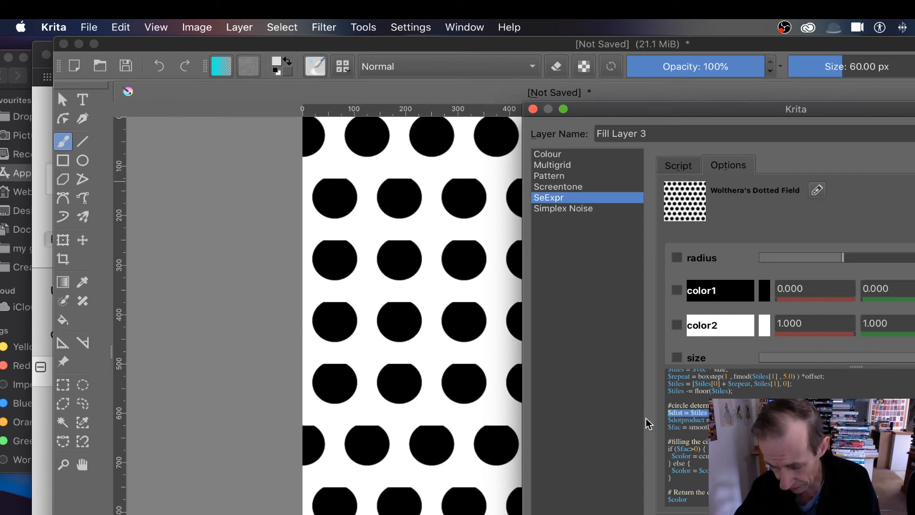
{"action": "left_click", "coordinate": [715, 412]}
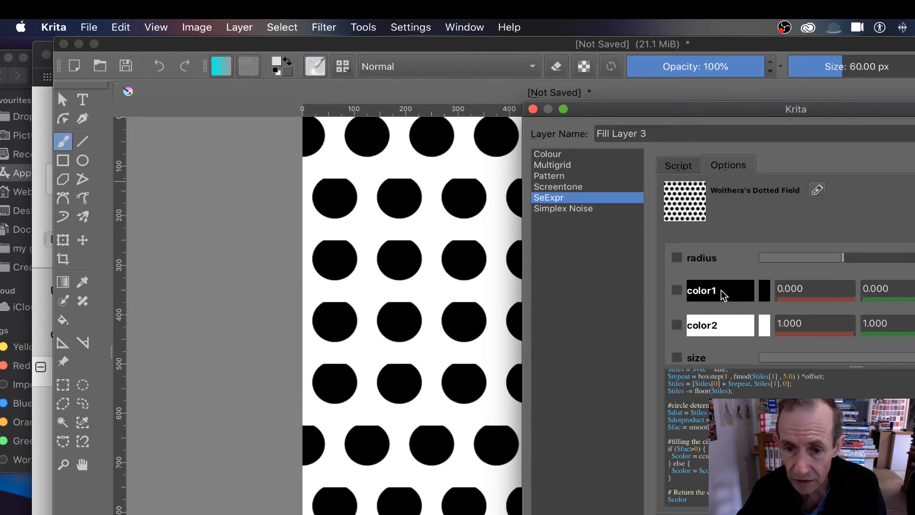
Step: Set color1 of the Dotted Field script to Purple from the Apple colour palette
{"action": "left_click", "coordinate": [677, 292]}
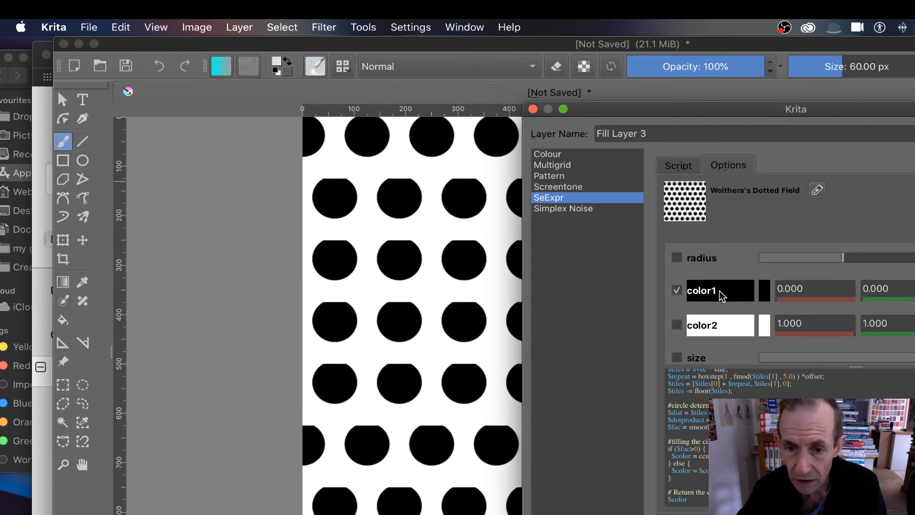
{"action": "left_click", "coordinate": [764, 291]}
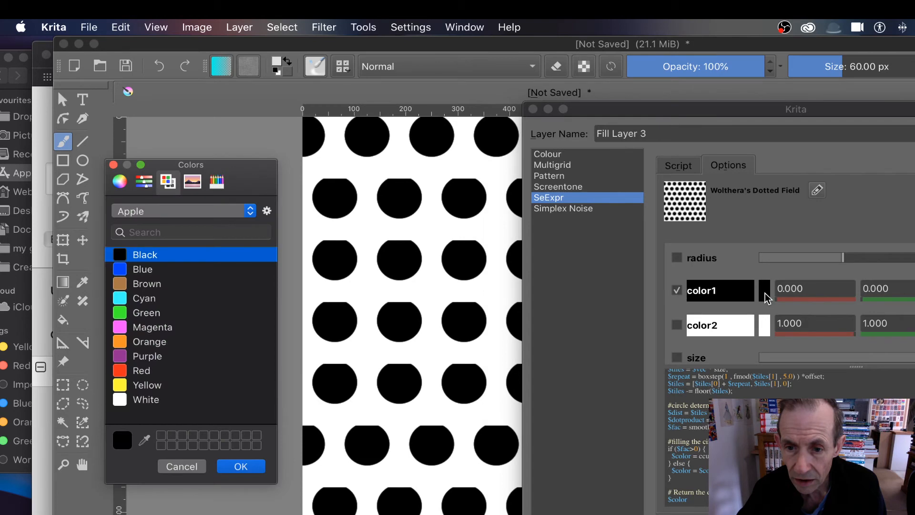
{"action": "left_click", "coordinate": [143, 356]}
{"action": "left_click", "coordinate": [239, 466]}
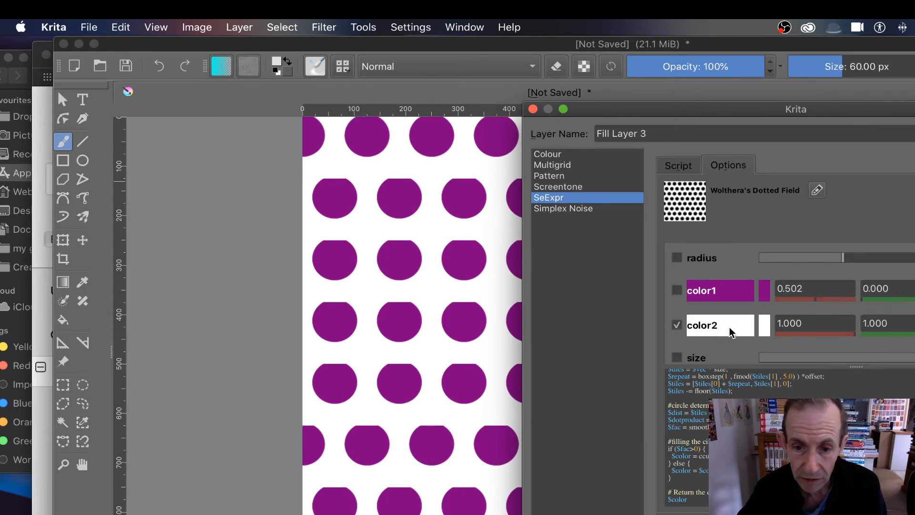
Step: Set color2 of the Dotted Field script to Cyan from the Apple colour palette
{"action": "left_click", "coordinate": [764, 324]}
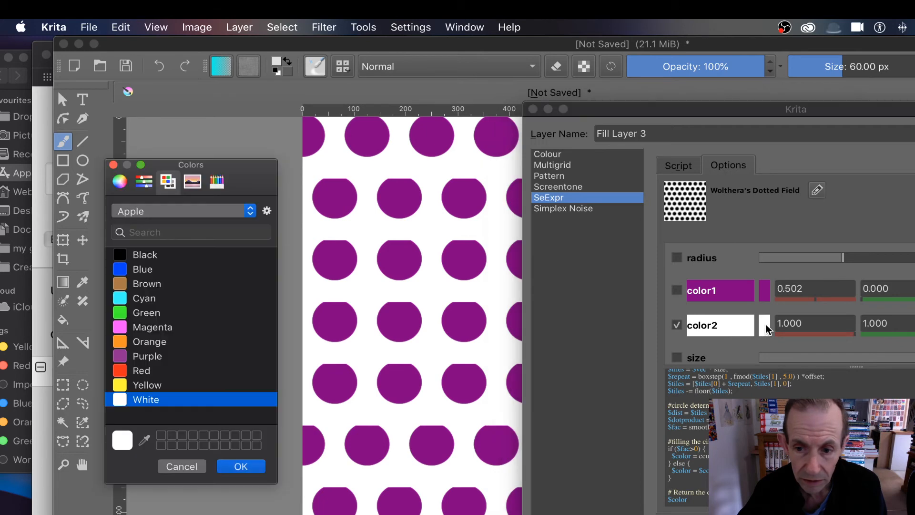
{"action": "left_click", "coordinate": [145, 300]}
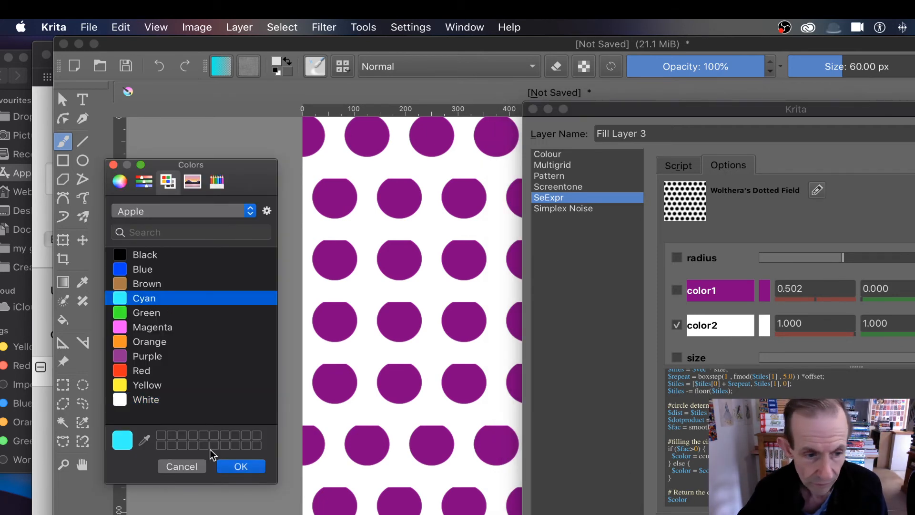
{"action": "left_click", "coordinate": [241, 466]}
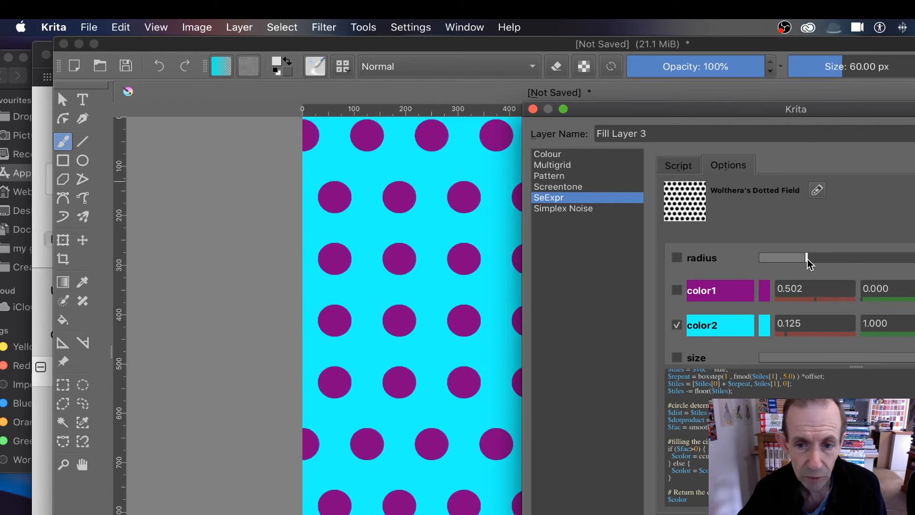
Step: Increase the Dotted Field script's radius and raise its size slightly so the dots repeat more densely
{"action": "left_click_drag", "start_coordinate": [807, 257], "coordinate": [887, 256]}
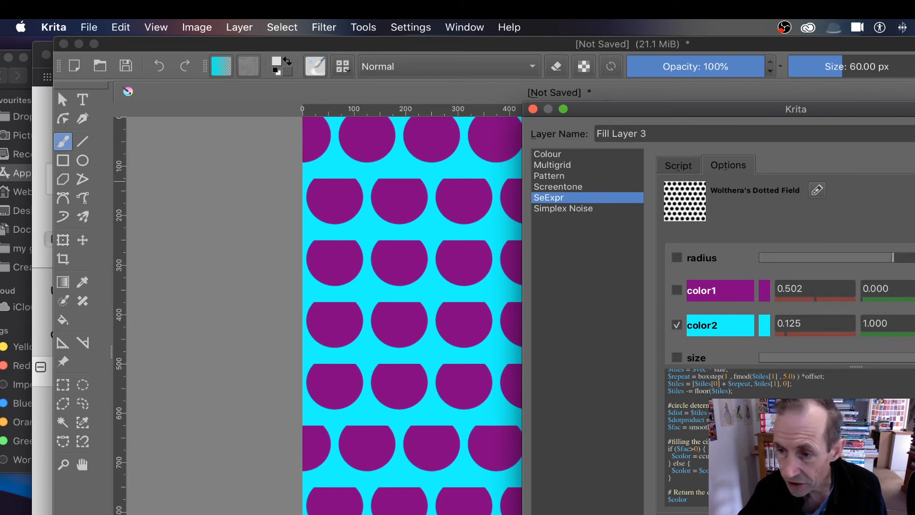
{"action": "scroll", "coordinate": [789, 304], "scroll_direction": "down", "scroll_amount": 2}
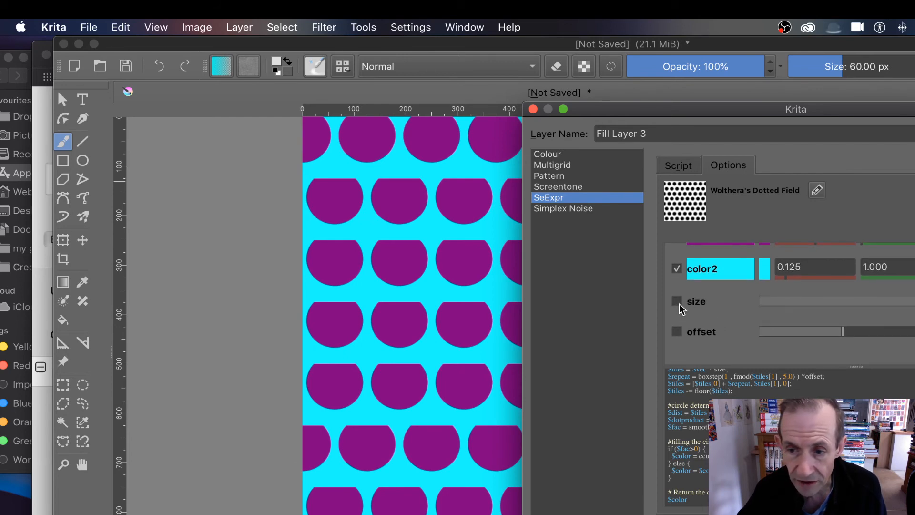
{"action": "left_click_drag", "start_coordinate": [911, 301], "coordinate": [843, 301]}
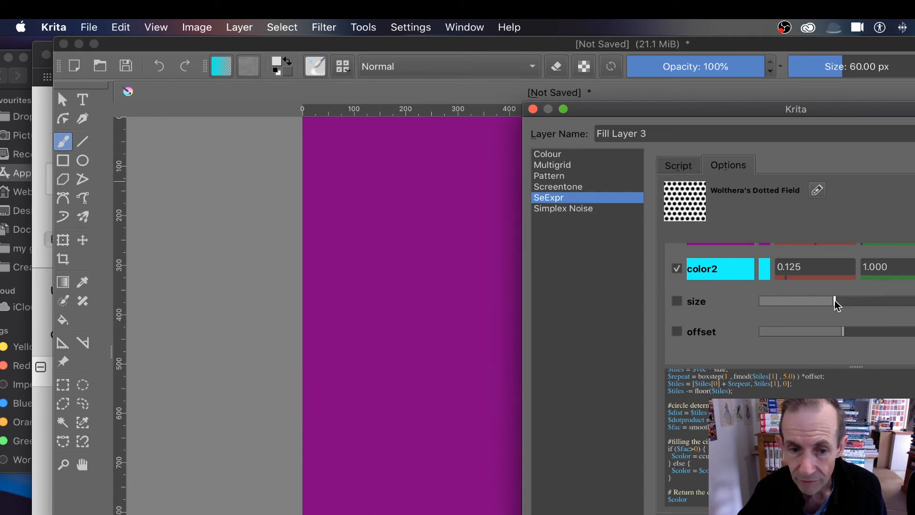
{"action": "left_click_drag", "start_coordinate": [834, 301], "coordinate": [914, 302]}
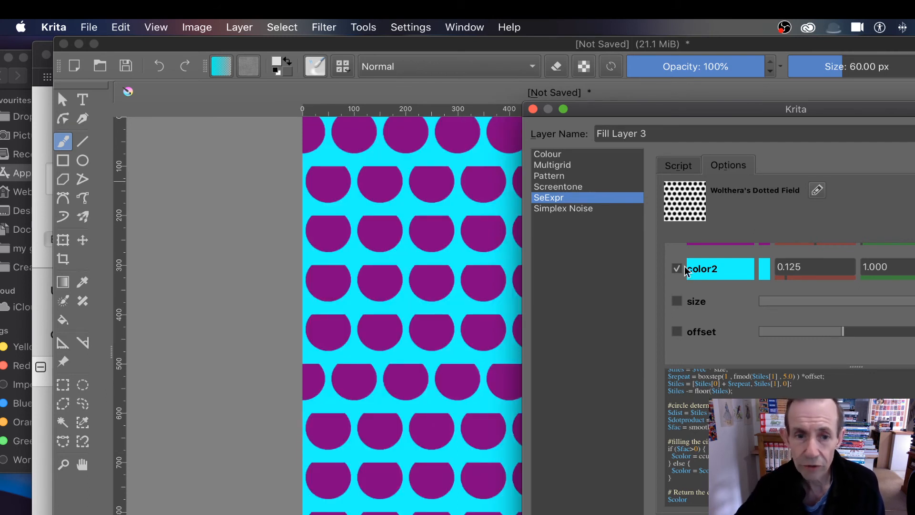
Step: Apply the Wolthera's Classic Truchet script to the fill layer and display its options
{"action": "left_click", "coordinate": [679, 165]}
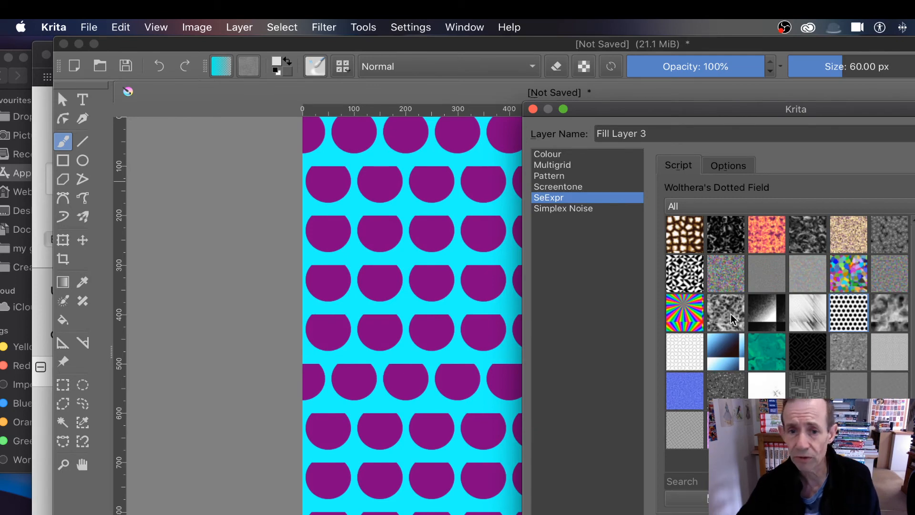
{"action": "left_click", "coordinate": [690, 277]}
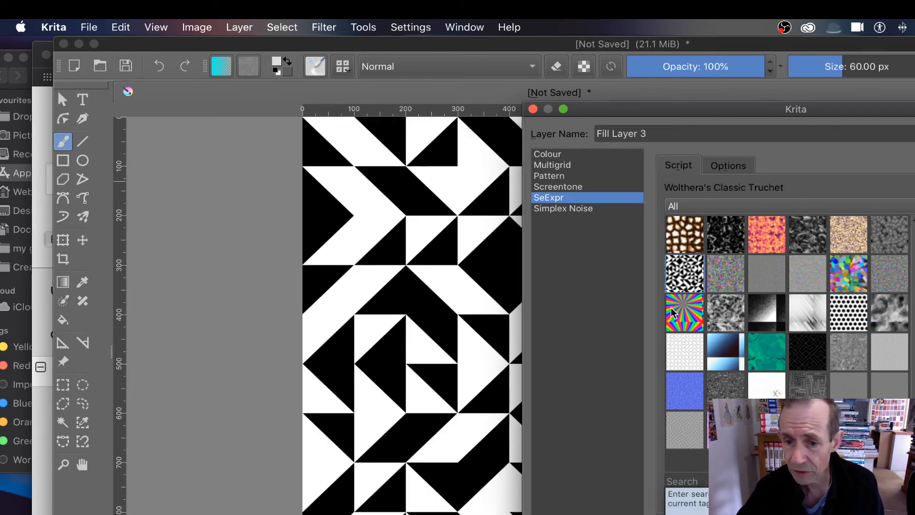
{"action": "left_click", "coordinate": [736, 167]}
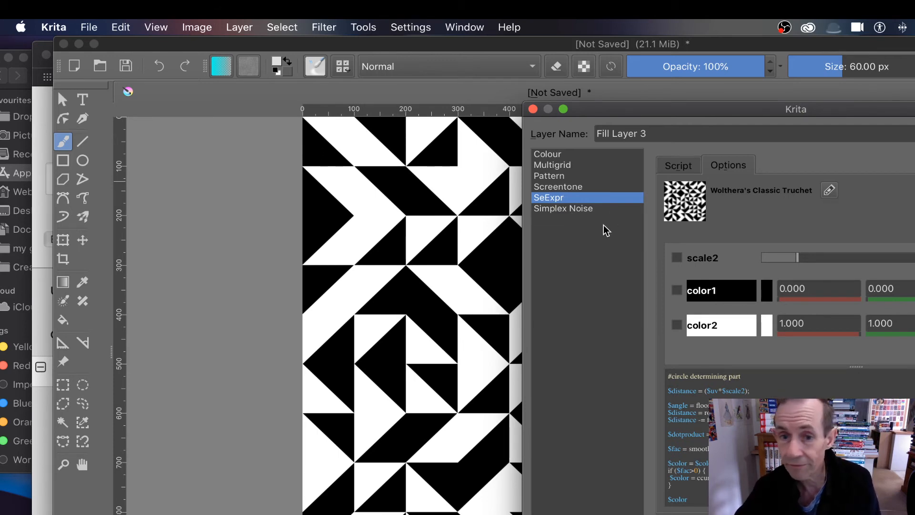
Step: Switch the fill layer to Simplex Noise with Looping enabled and a frequency of 8.63
{"action": "left_click", "coordinate": [576, 210]}
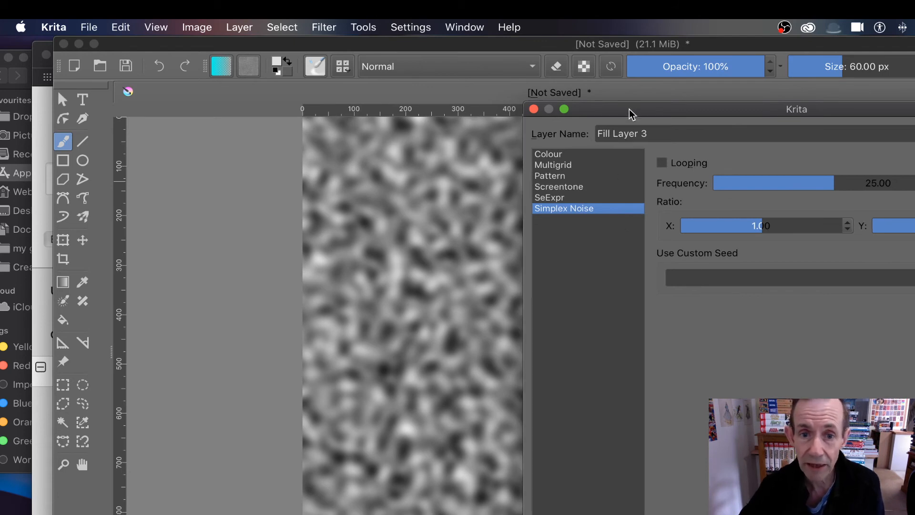
{"action": "mouse_move", "coordinate": [629, 109]}
{"action": "left_mouse_down"}
{"action": "mouse_move", "coordinate": [773, 107]}
{"action": "mouse_move", "coordinate": [630, 113]}
{"action": "left_mouse_up"}
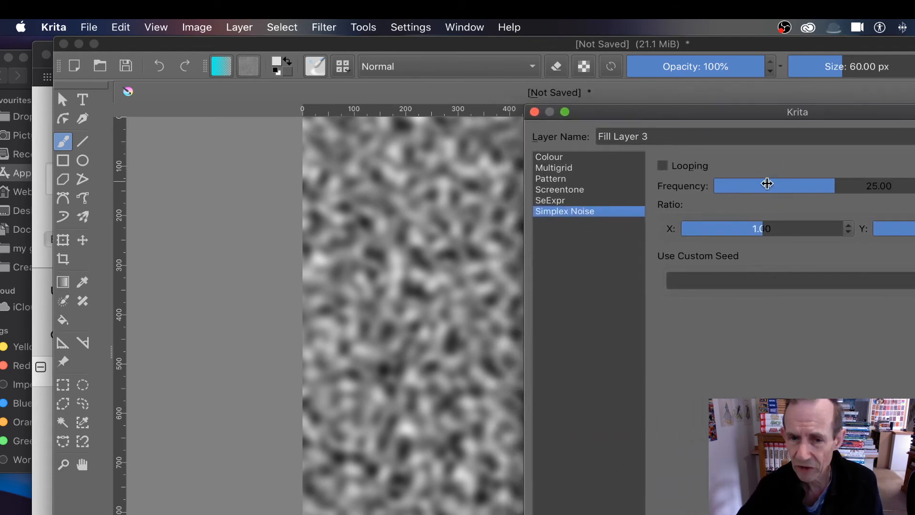
{"action": "left_click", "coordinate": [662, 165]}
{"action": "left_click_drag", "start_coordinate": [838, 188], "coordinate": [796, 186]}
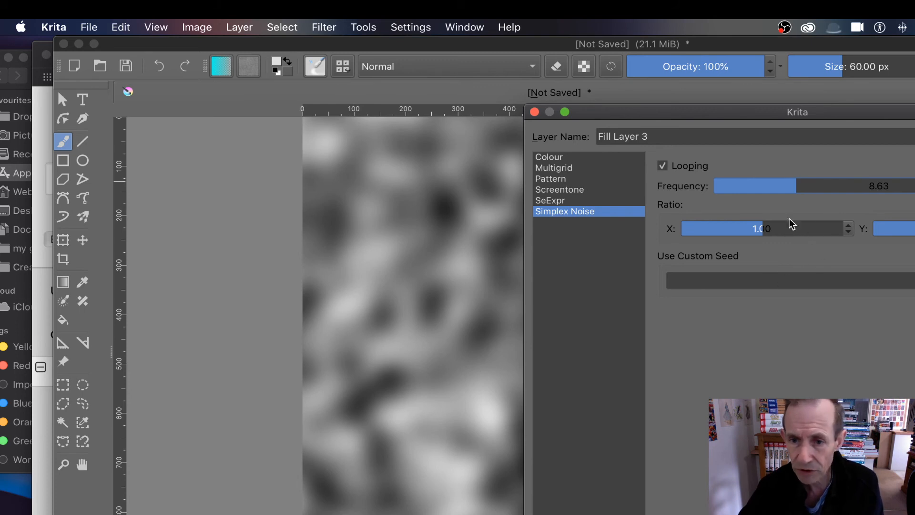
{"action": "left_click", "coordinate": [779, 280]}
{"action": "type", "text": "32"}
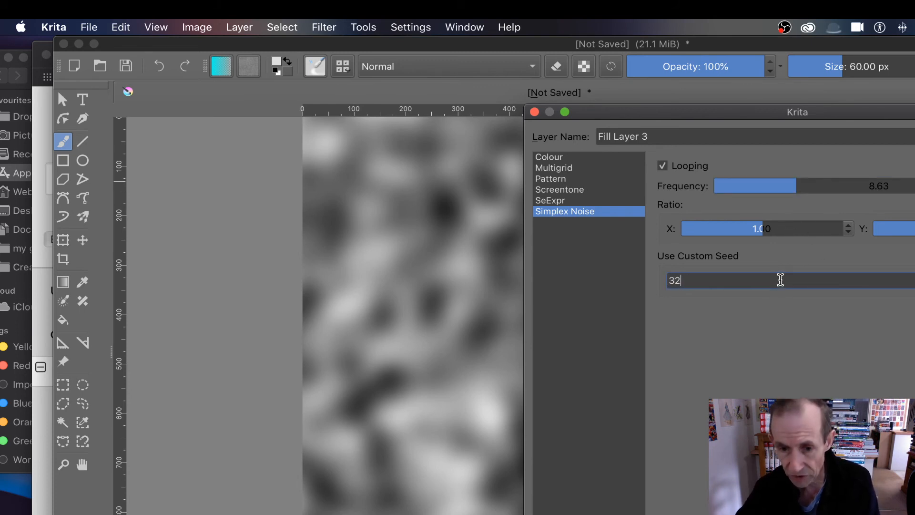
{"action": "type", "text": "323235555"}
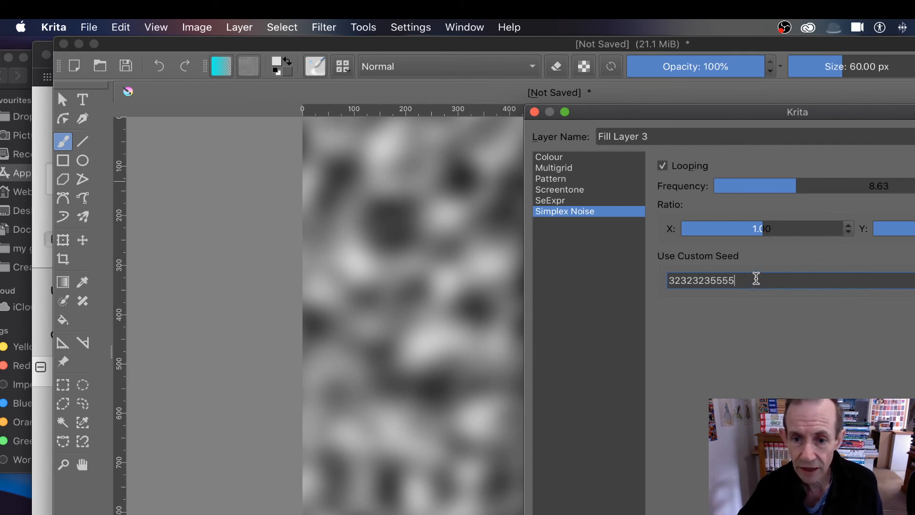
{"action": "type", "text": "4433"}
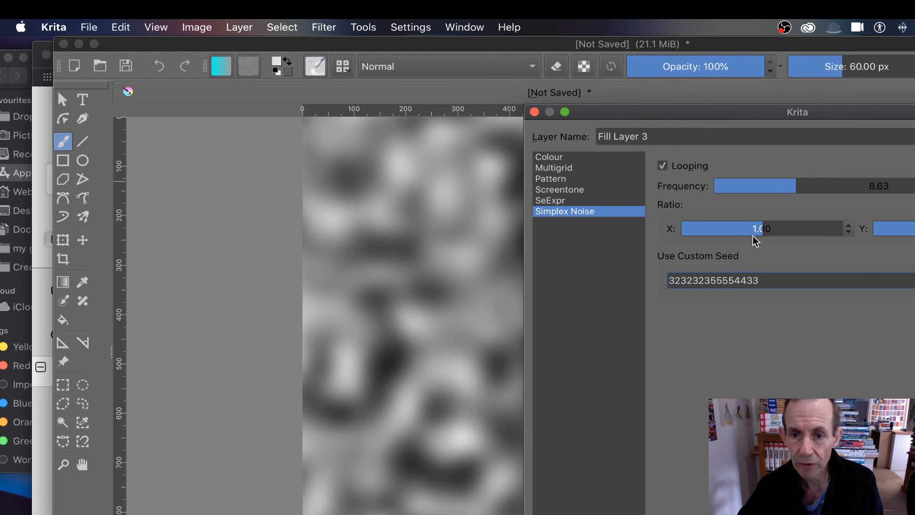
{"action": "left_click_drag", "start_coordinate": [760, 228], "coordinate": [691, 228]}
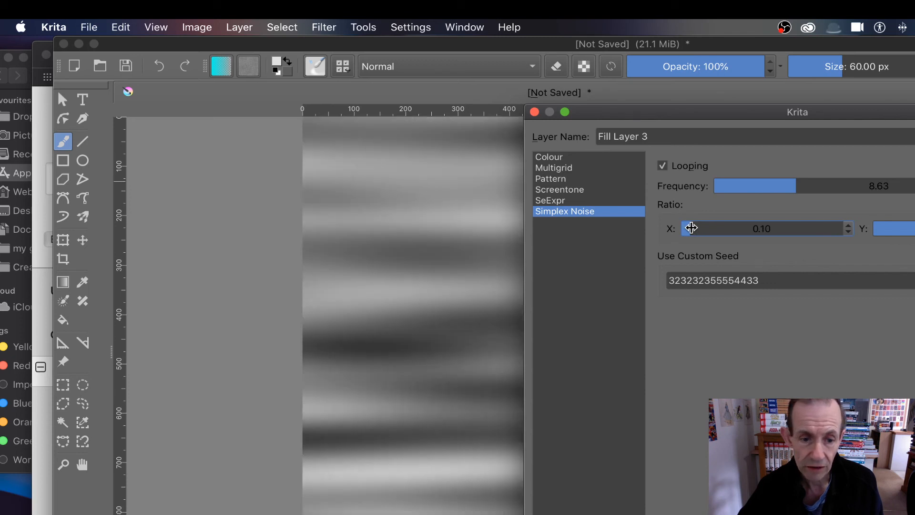
Step: Raise the noise frequency to 85.85, turn off Looping and uncover more of the canvas
{"action": "left_click_drag", "start_coordinate": [741, 117], "coordinate": [603, 148]}
{"action": "left_click_drag", "start_coordinate": [701, 216], "coordinate": [645, 216]}
{"action": "left_click", "coordinate": [762, 217]}
{"action": "left_click_drag", "start_coordinate": [762, 217], "coordinate": [788, 215]}
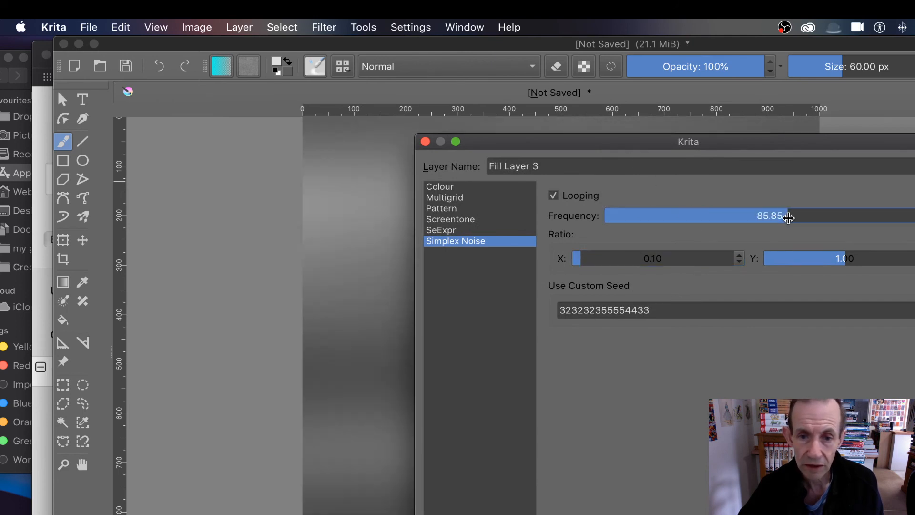
{"action": "left_click_drag", "start_coordinate": [648, 143], "coordinate": [829, 135]}
{"action": "left_click", "coordinate": [739, 188]}
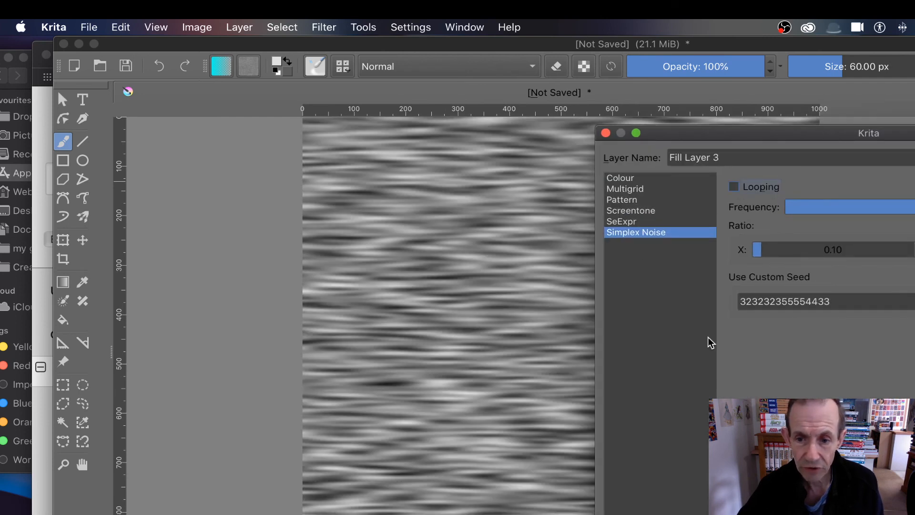
Step: Switch the fill layer to the Screentone type and accept it
{"action": "left_click", "coordinate": [647, 212]}
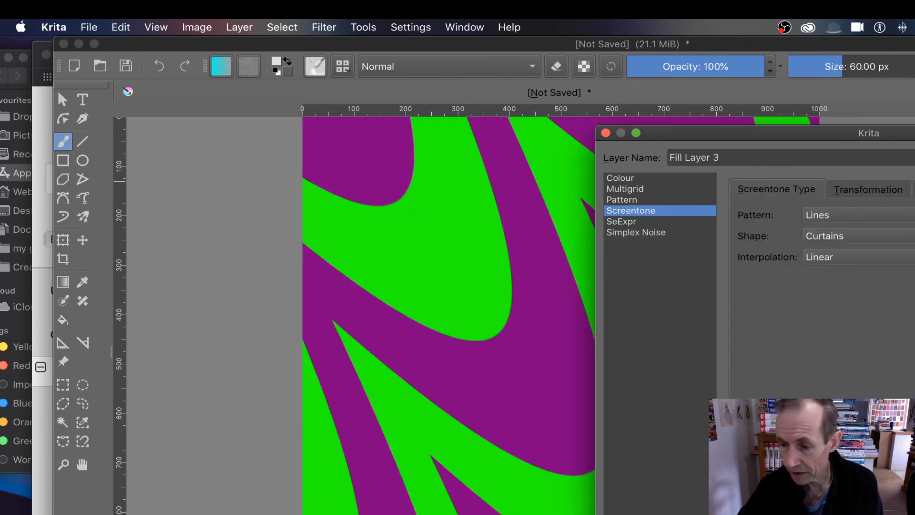
{"action": "key", "text": "Return"}
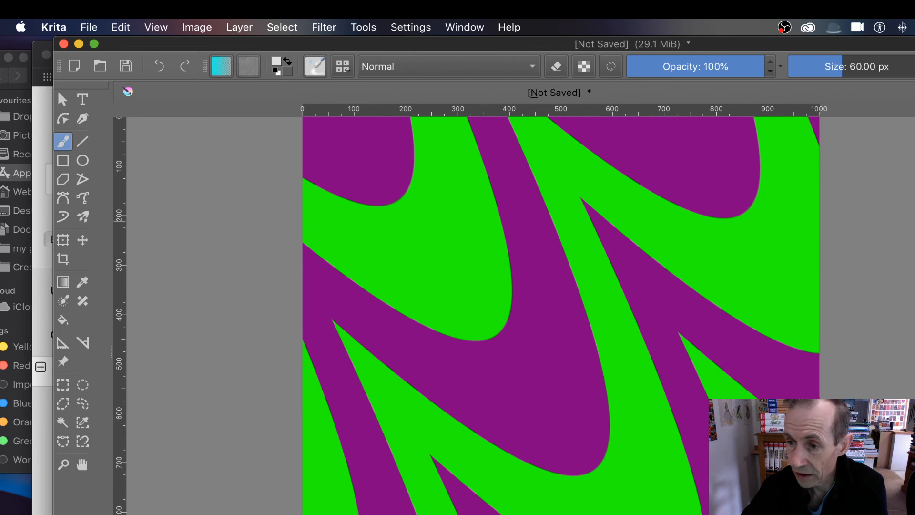
Step: Reopen the fill layer's properties and set the Screentone position to X -207.92 px, Y -178.21 px and the size to 85.22 px
{"action": "key", "text": "F3"}
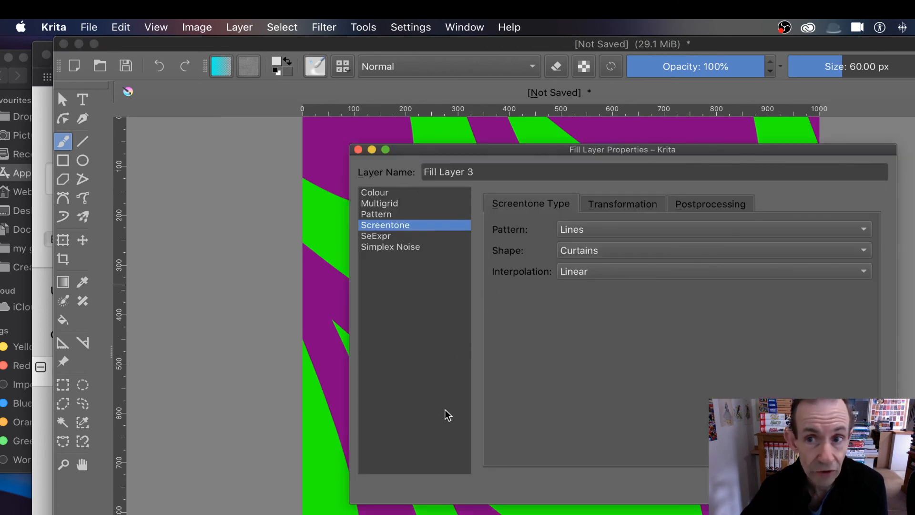
{"action": "left_click", "coordinate": [635, 204]}
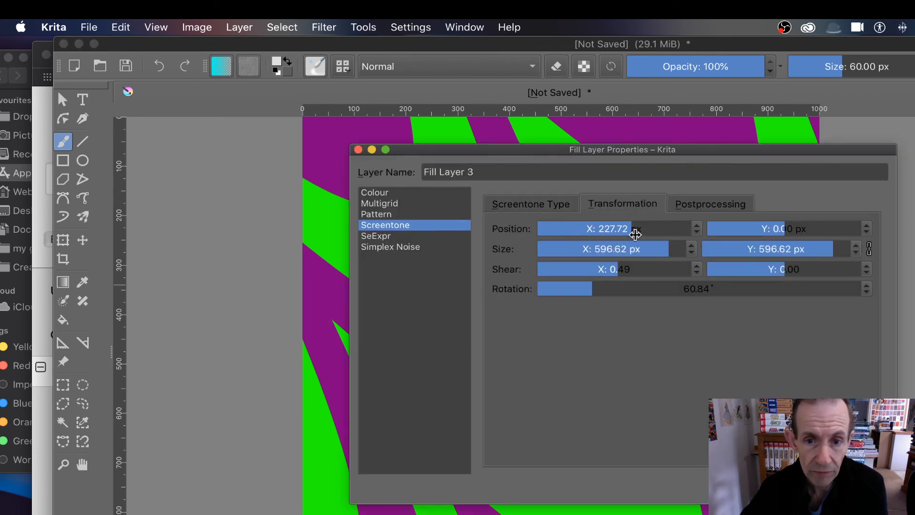
{"action": "left_click_drag", "start_coordinate": [640, 230], "coordinate": [600, 229]}
{"action": "left_click_drag", "start_coordinate": [796, 228], "coordinate": [770, 228]}
{"action": "left_click_drag", "start_coordinate": [680, 253], "coordinate": [620, 249]}
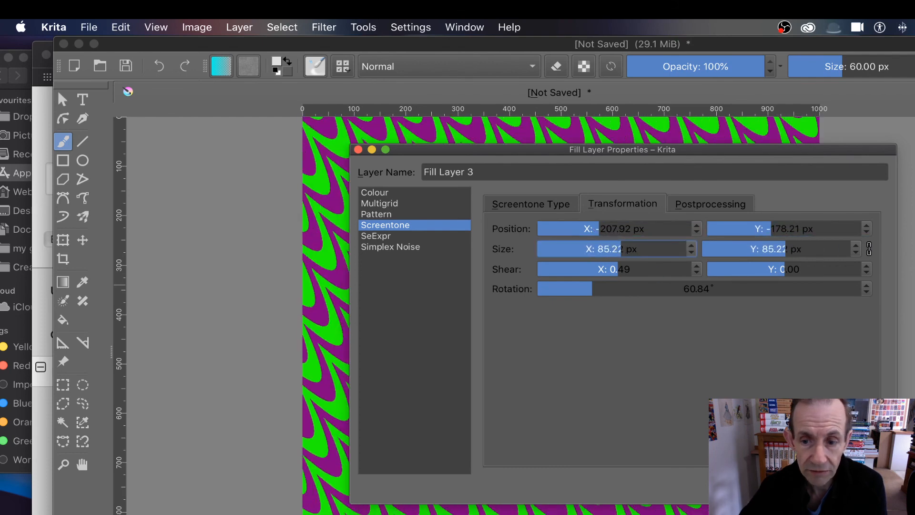
Step: Accept the Screentone fill layer settings and undo the last layer blending change
{"action": "key", "text": "Return"}
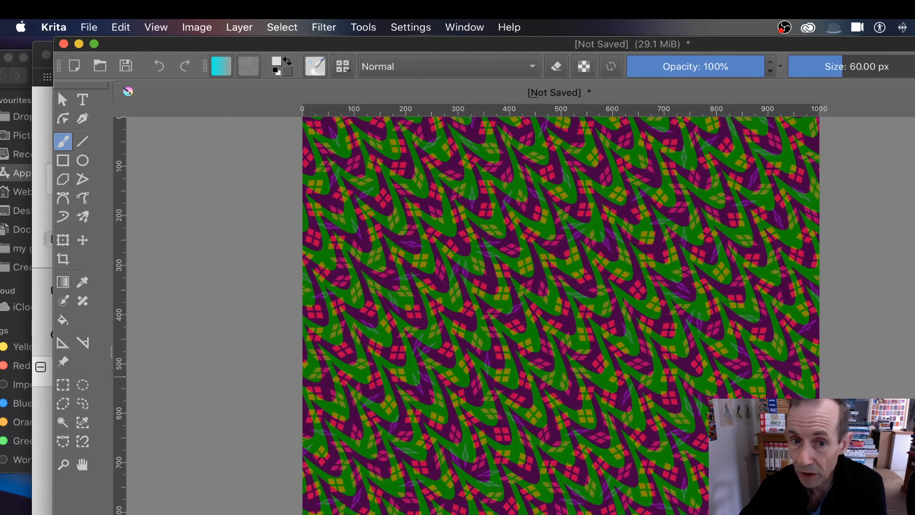
{"action": "key", "text": "super+z"}
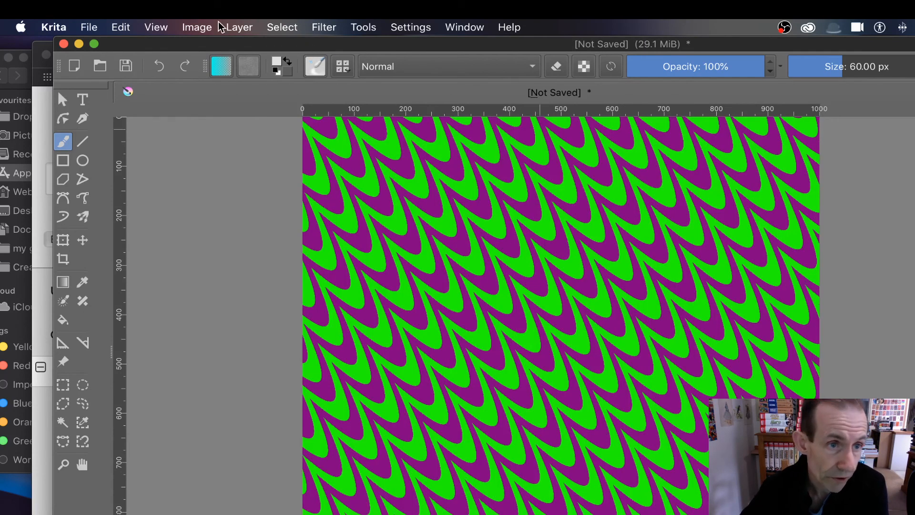
Step: Flatten the Screentone fill layer on its own, leaving the rest of the image unflattened
{"action": "left_click", "coordinate": [244, 28]}
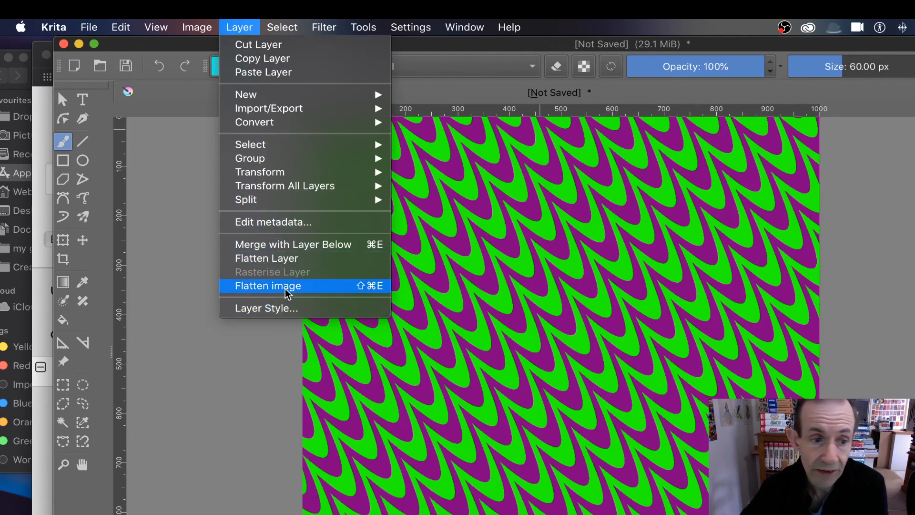
{"action": "left_click", "coordinate": [286, 260]}
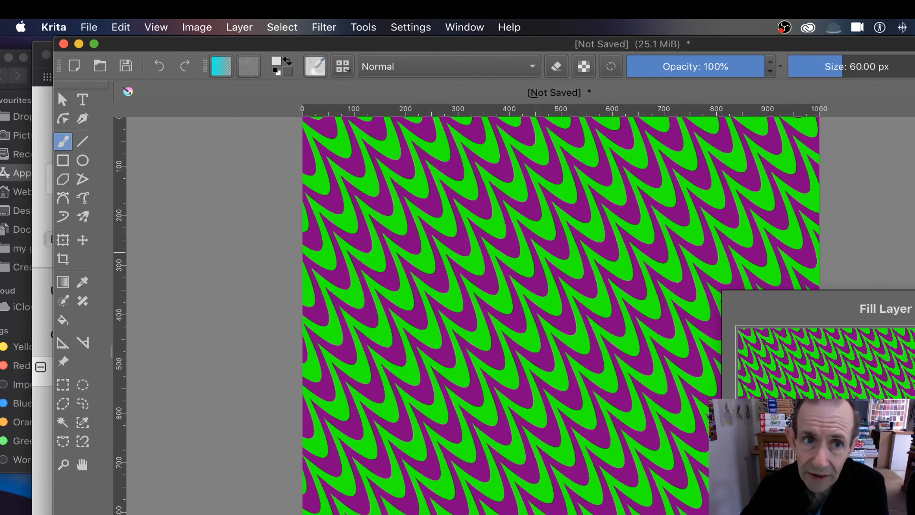
Step: Examine the Emboss, Colours, Blur and Artistic filters available for the flattened layer without applying any
{"action": "left_click", "coordinate": [363, 27]}
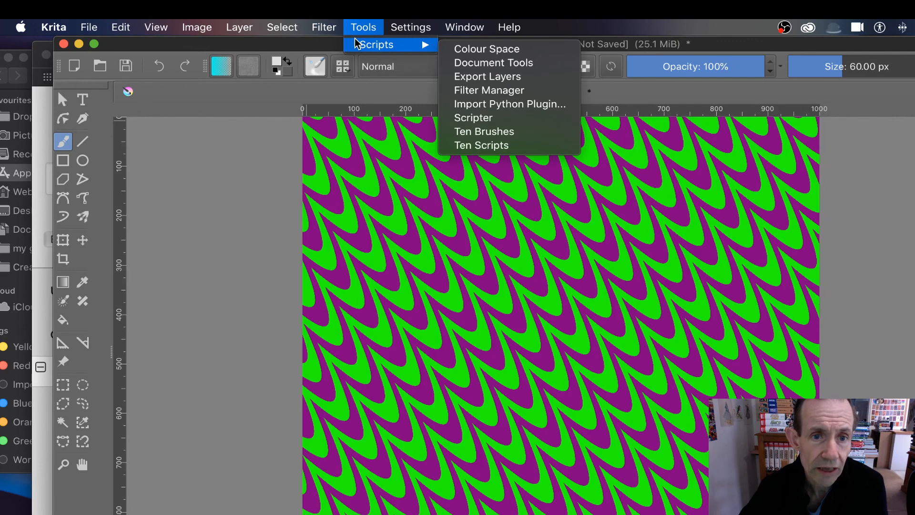
{"action": "mouse_move", "coordinate": [299, 32]}
{"action": "mouse_move", "coordinate": [327, 28]}
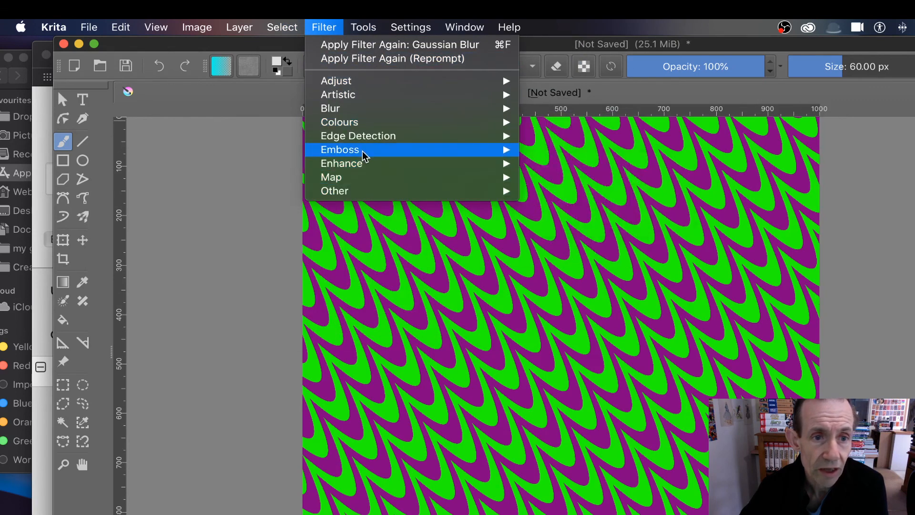
{"action": "mouse_move", "coordinate": [363, 151]}
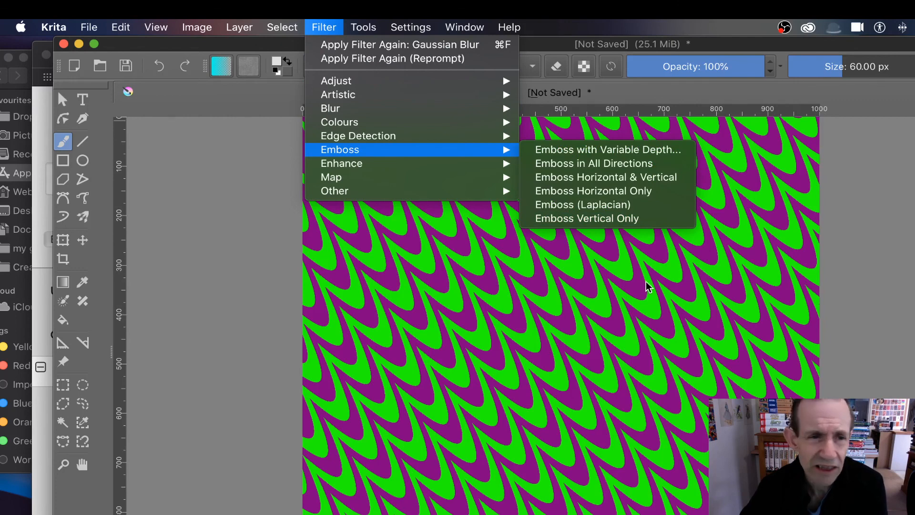
{"action": "mouse_move", "coordinate": [461, 135]}
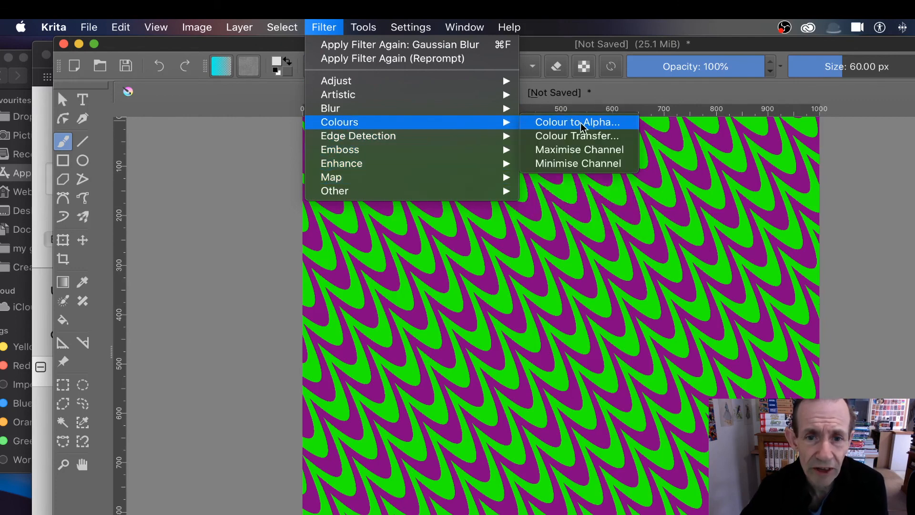
{"action": "mouse_move", "coordinate": [438, 110]}
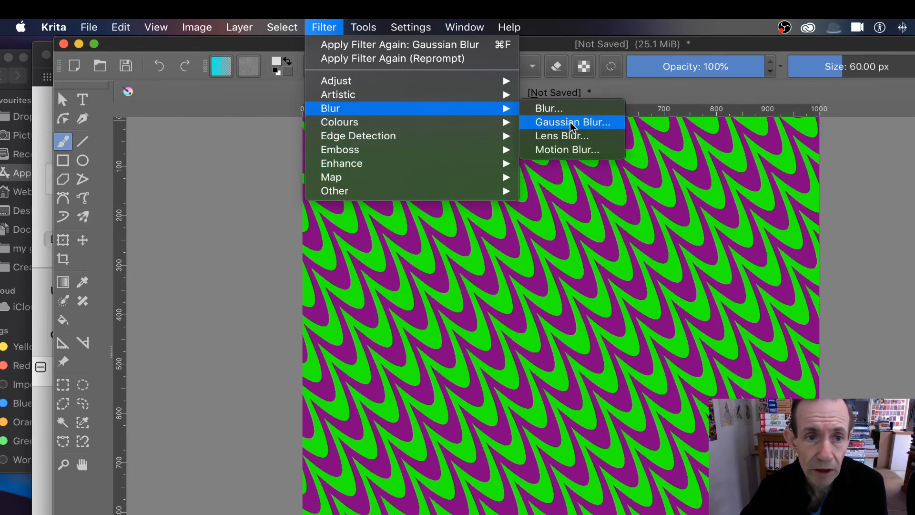
{"action": "mouse_move", "coordinate": [503, 103]}
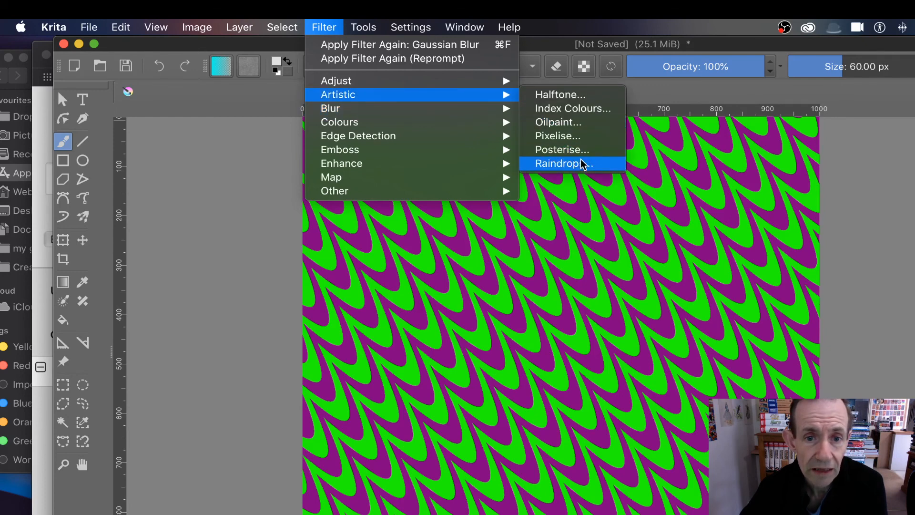
{"action": "left_click", "coordinate": [824, 204]}
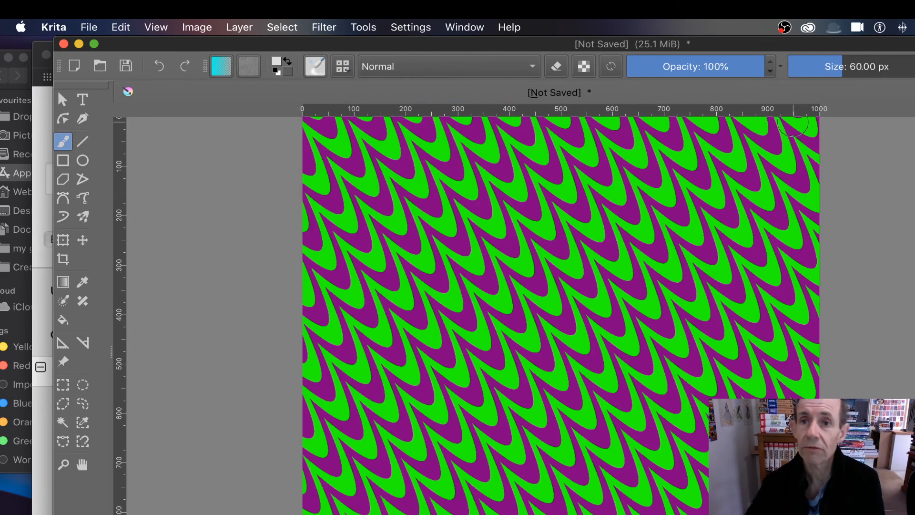